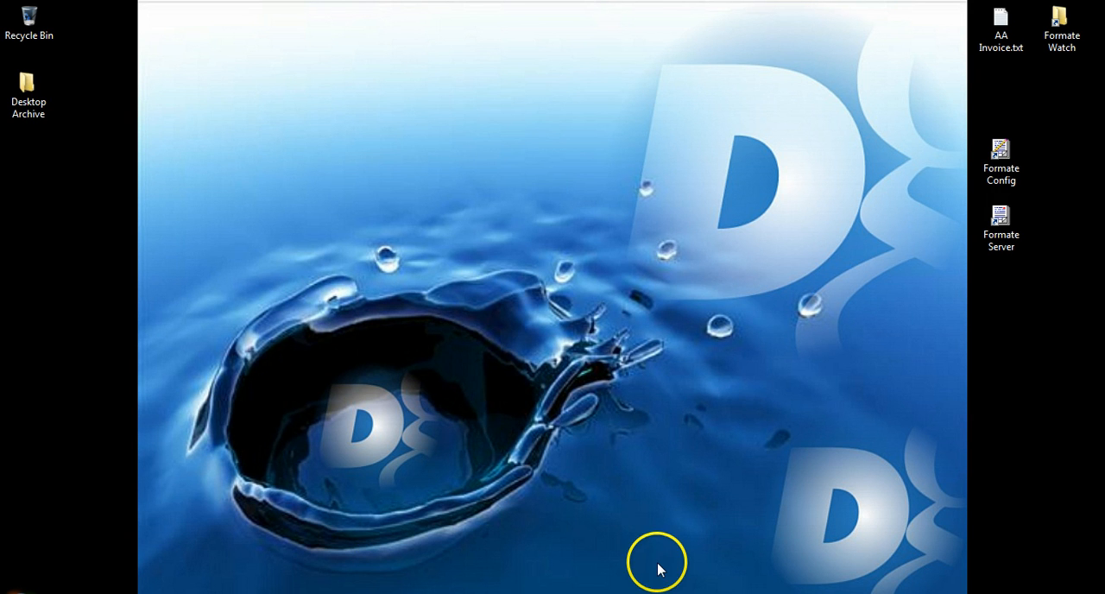
Start Formate Config and open the recently used e-Billing_v2_AA form type
click(637, 593)
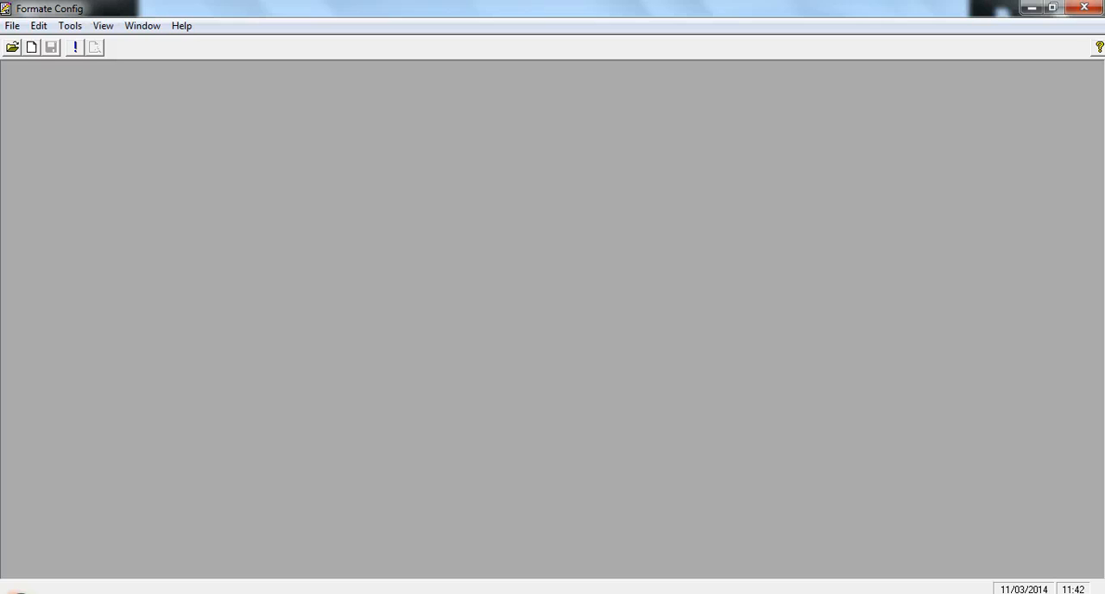
click(11, 26)
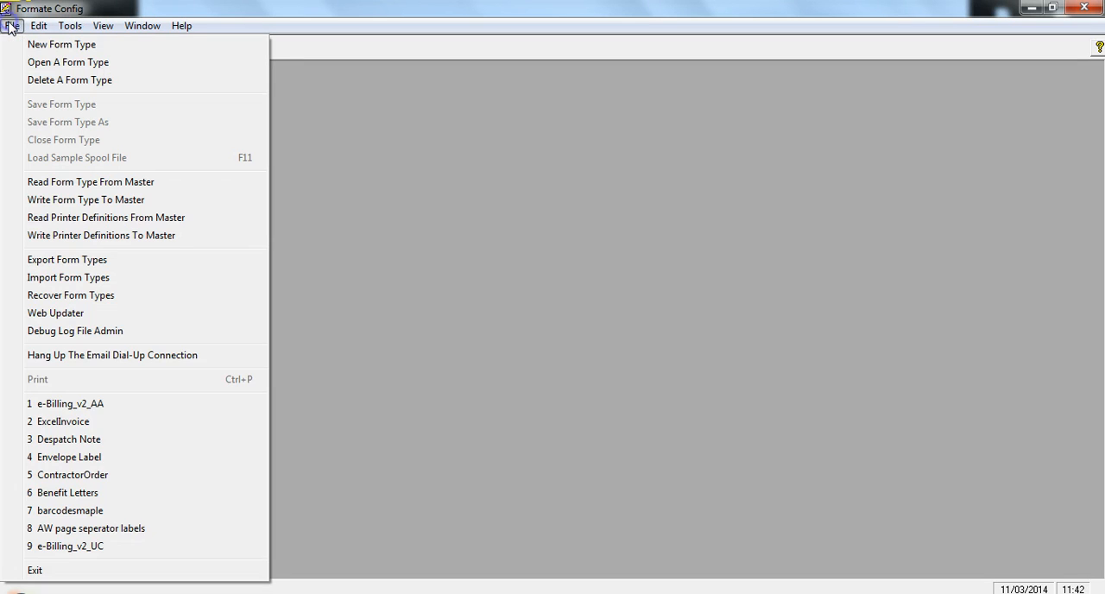
click(41, 405)
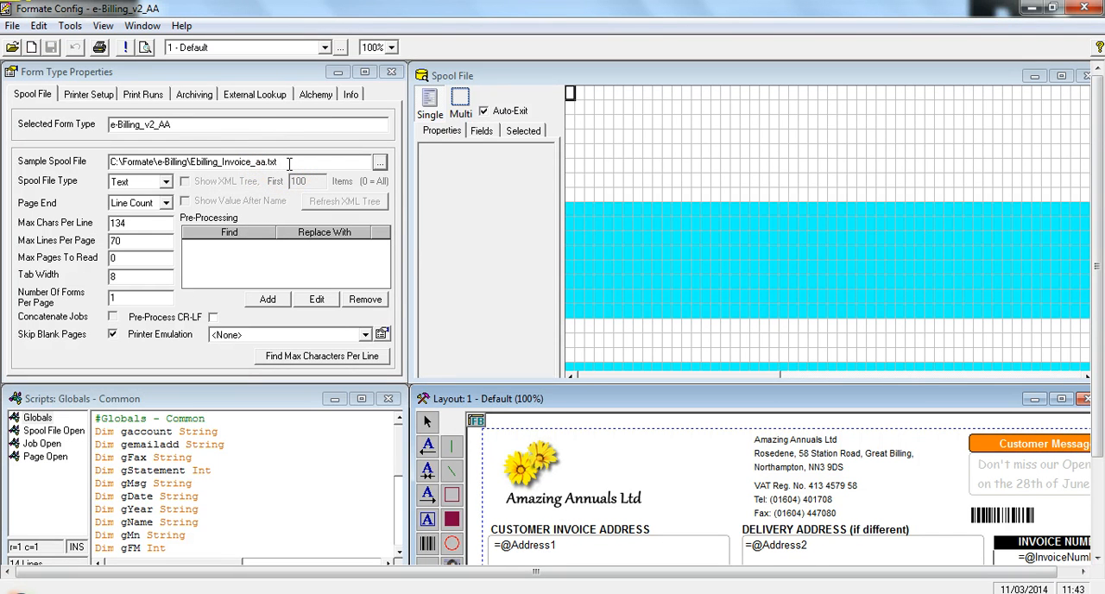
Select Text as the spool file type and execute the spool file, loading the sample spool file
click(166, 181)
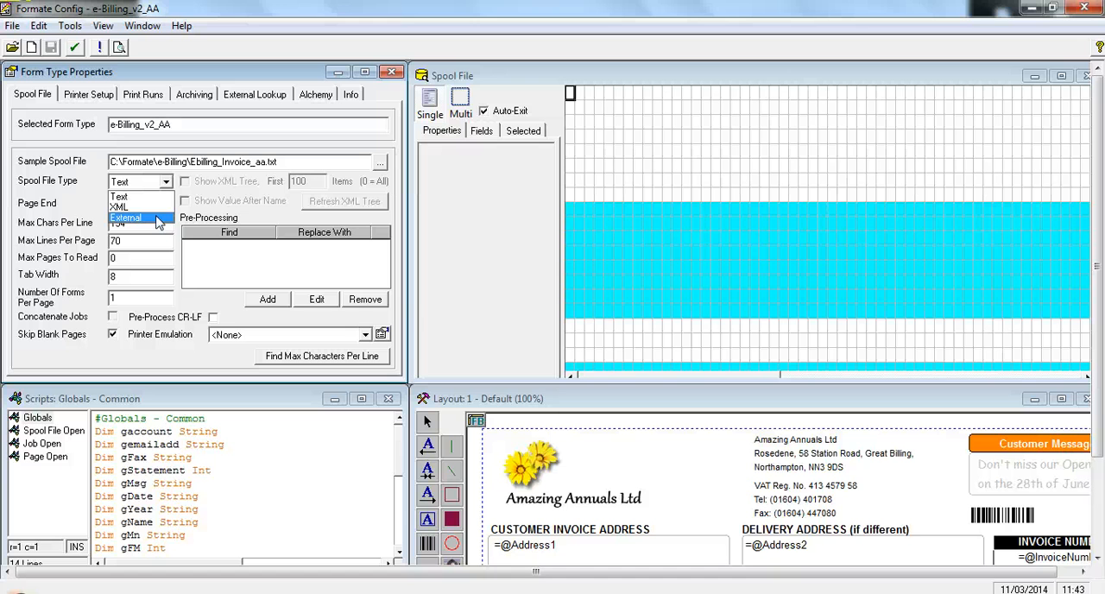
click(128, 197)
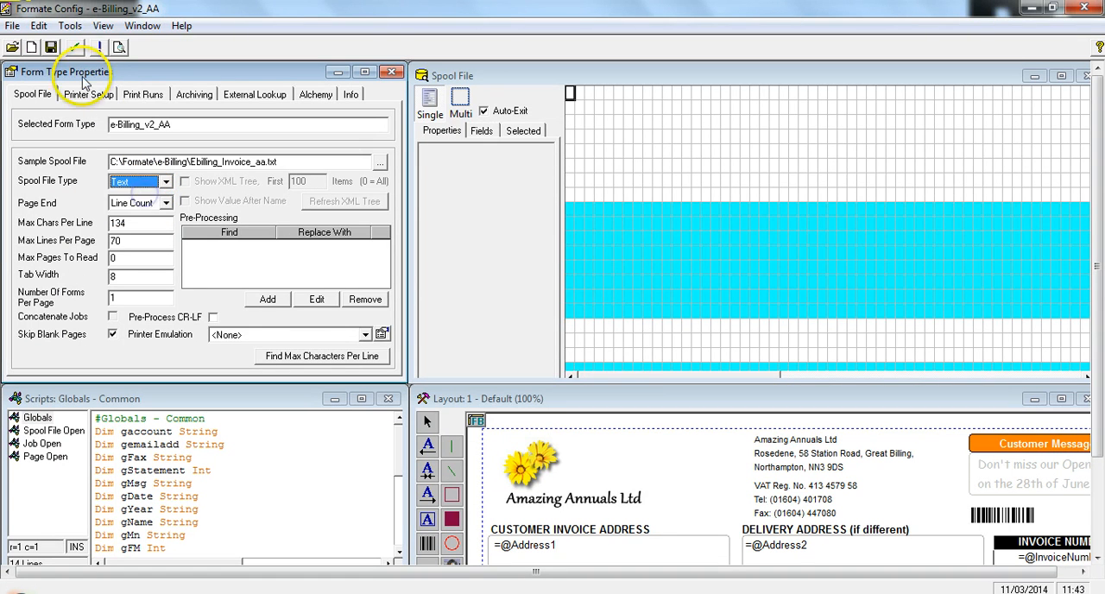
click(97, 48)
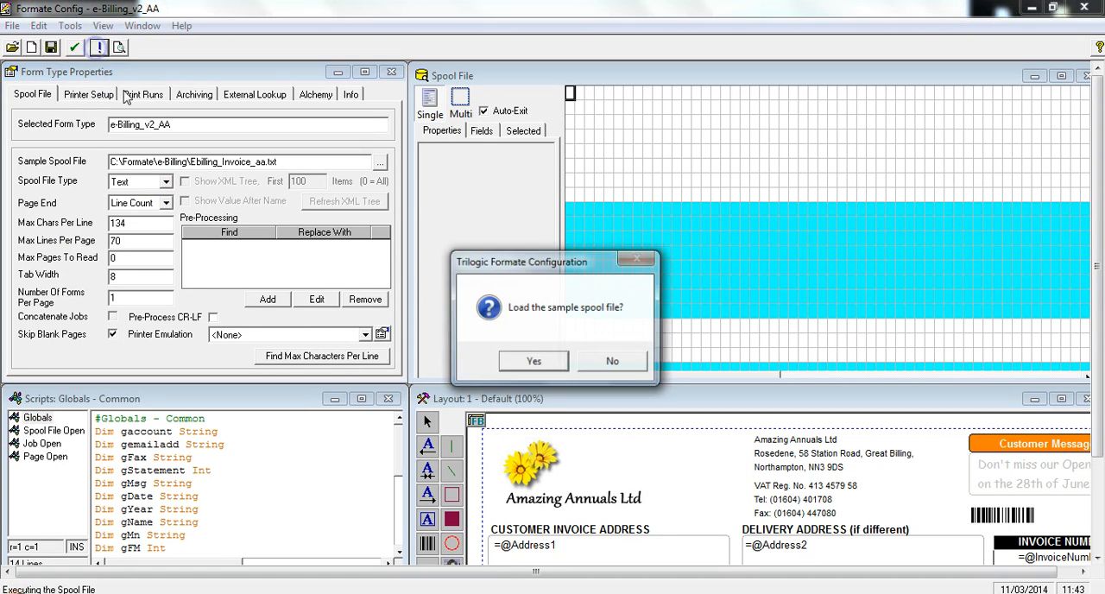
click(536, 360)
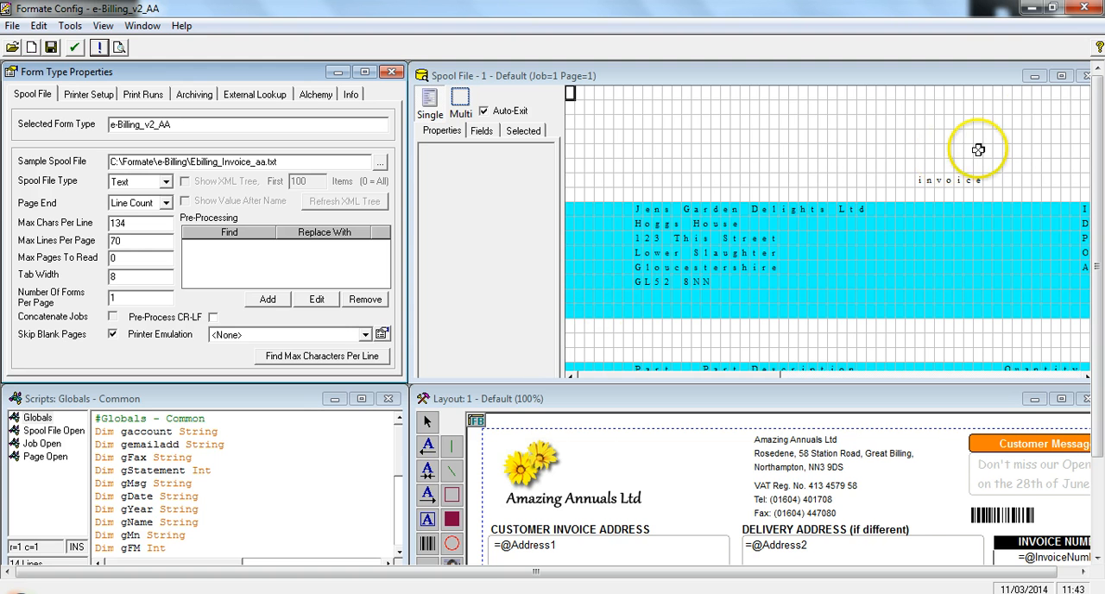
Maximise the spool file view and display page 2 of job 5
click(1060, 76)
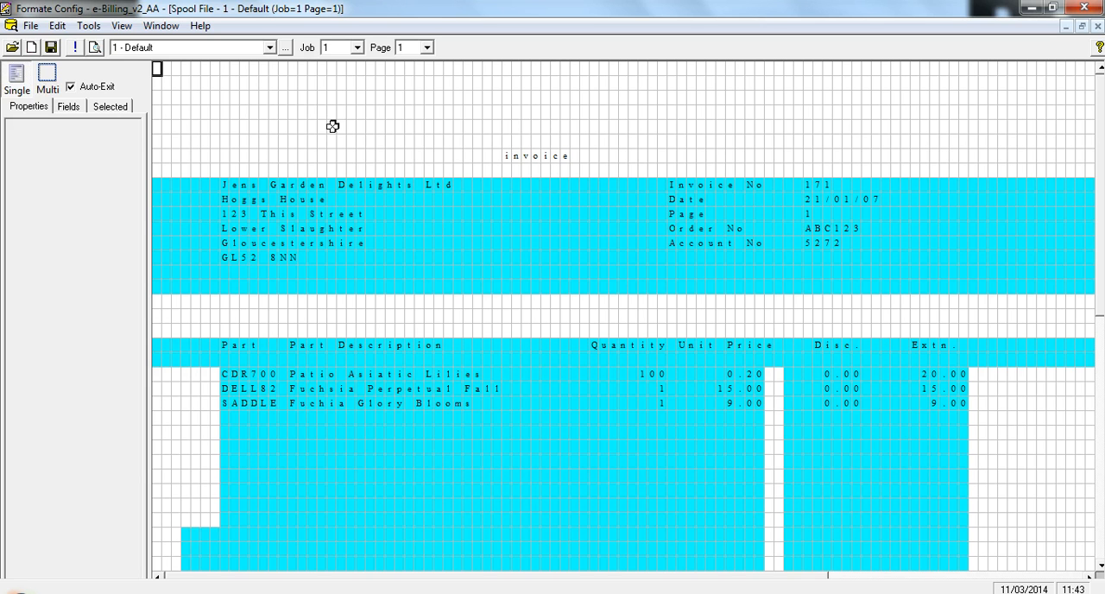
click(358, 48)
click(345, 63)
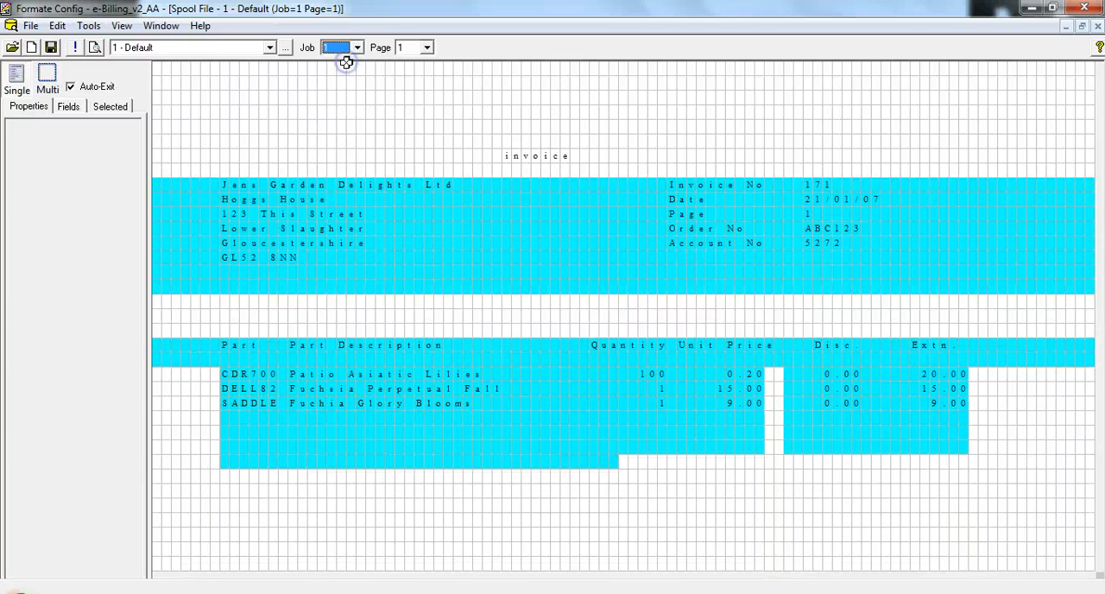
click(428, 50)
click(428, 50)
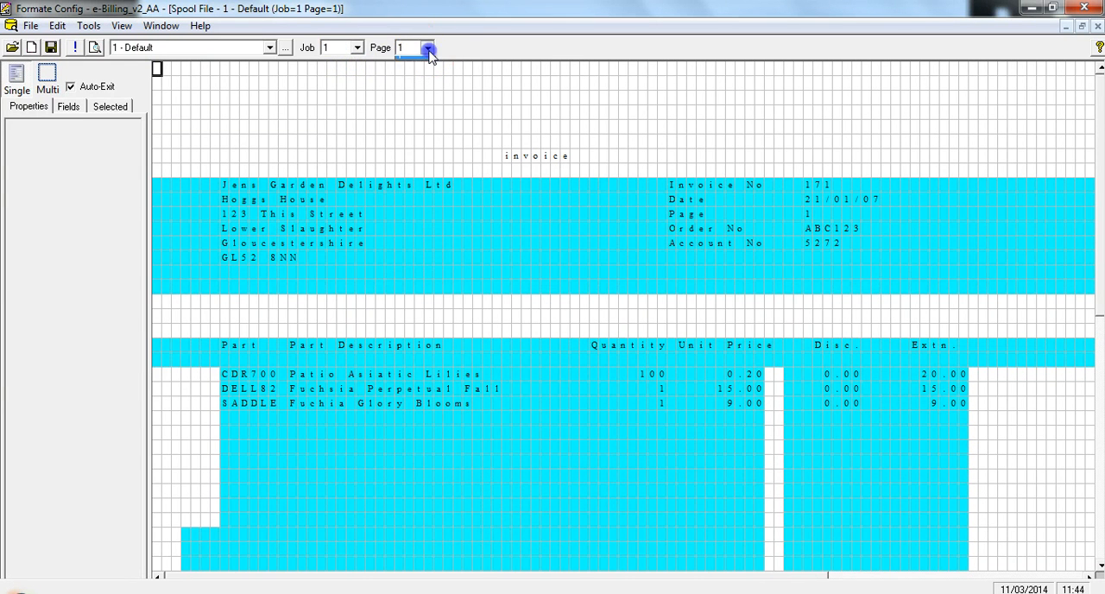
click(429, 51)
click(358, 49)
click(349, 101)
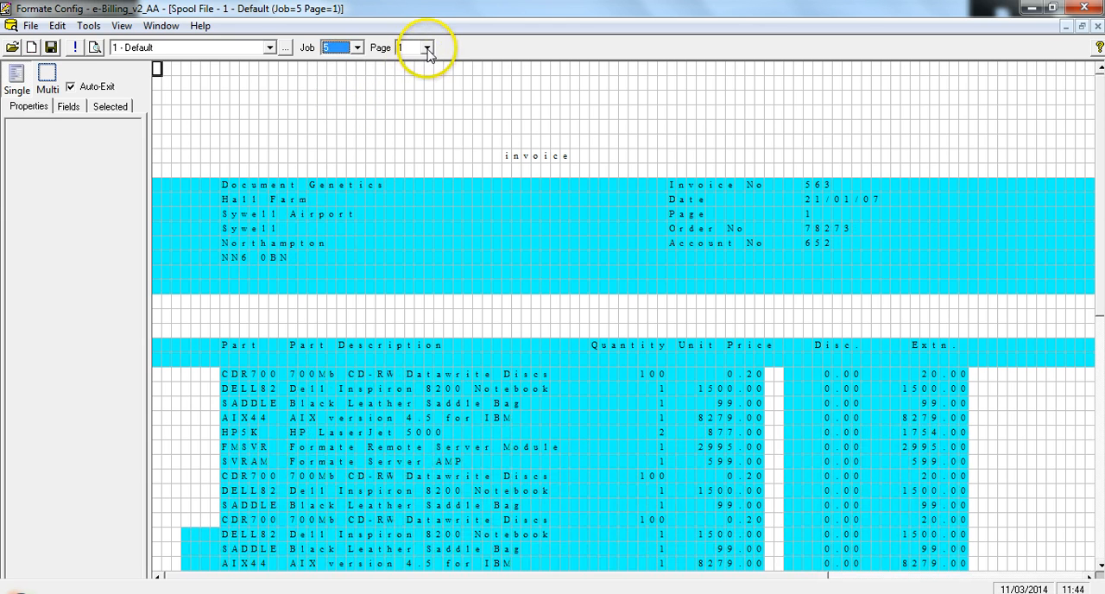
click(427, 49)
click(422, 70)
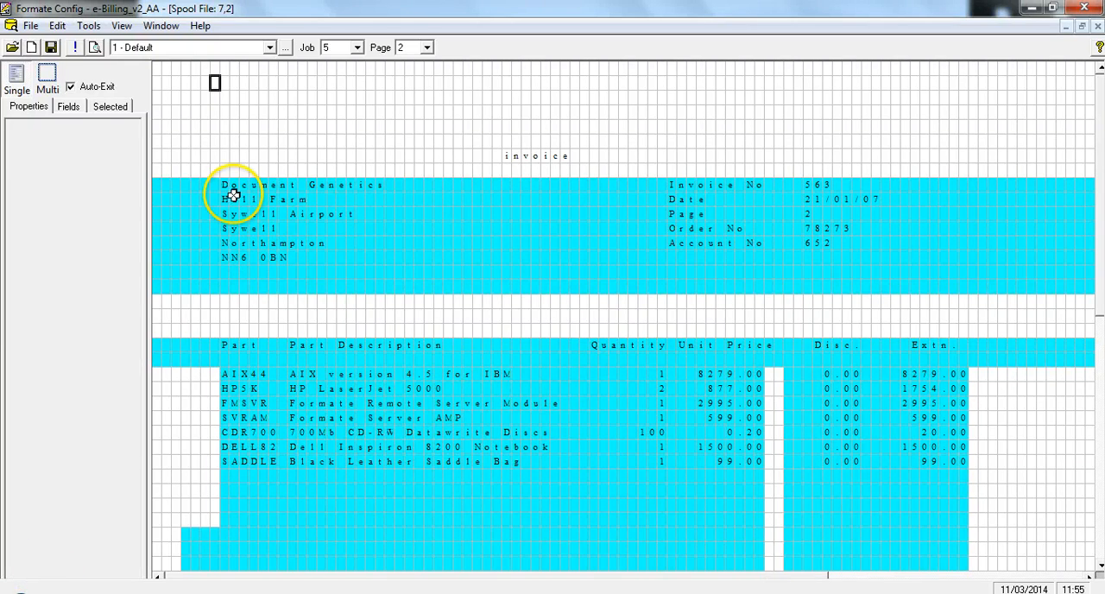
Create a new field named address covering the customer address block from column 8, line 9 to column 39, line 16
drag(225, 187, 522, 281)
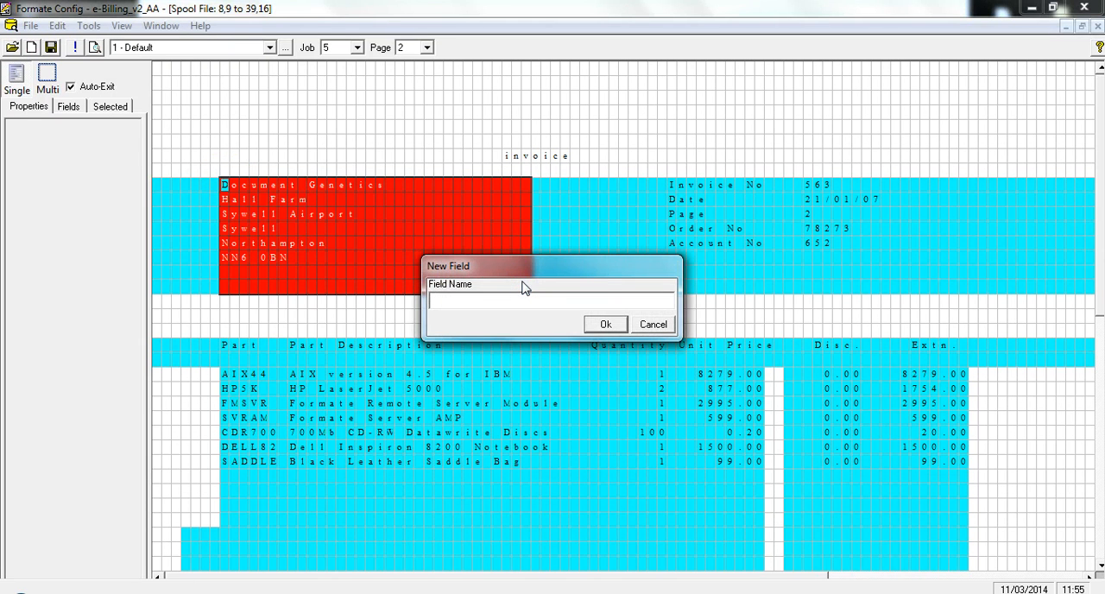
text(address)
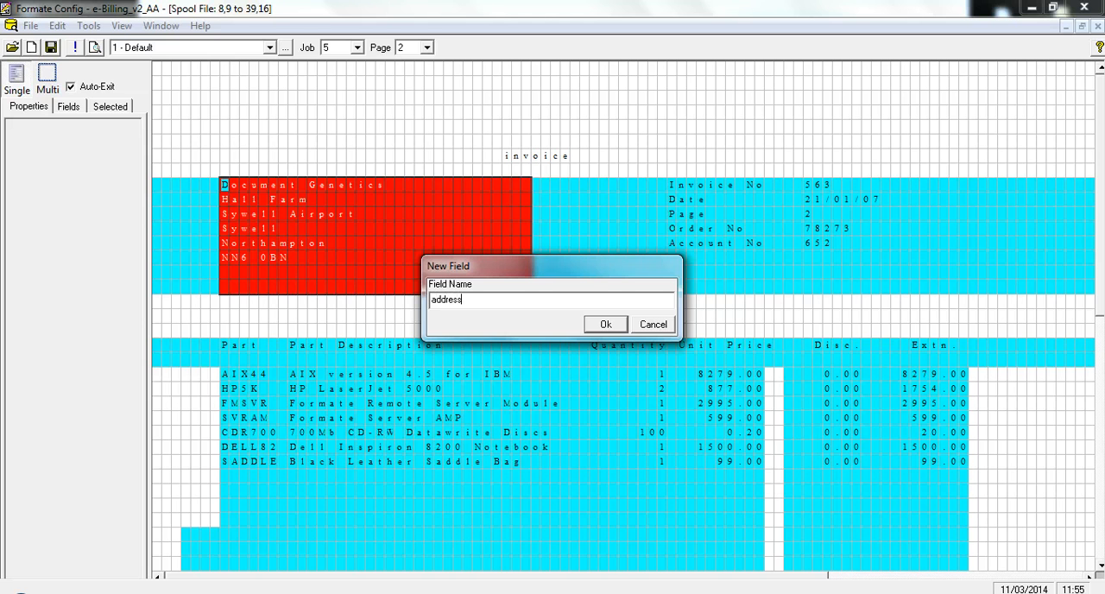
click(604, 324)
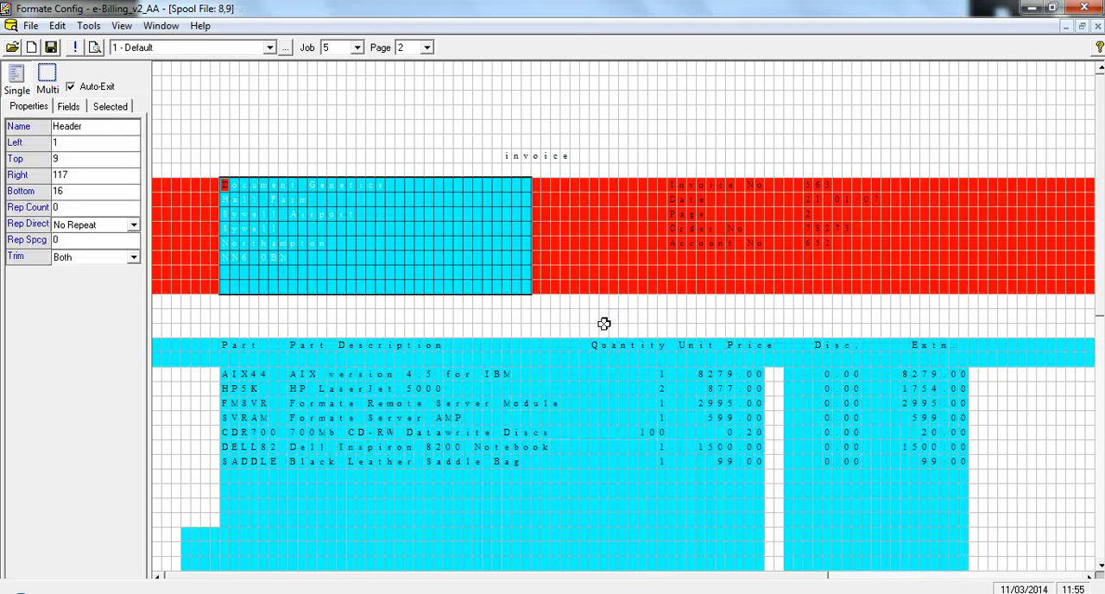
List the defined fields and highlight InvoiceDate, InvoiceNumber and Account to examine their areas in the spool file
click(68, 106)
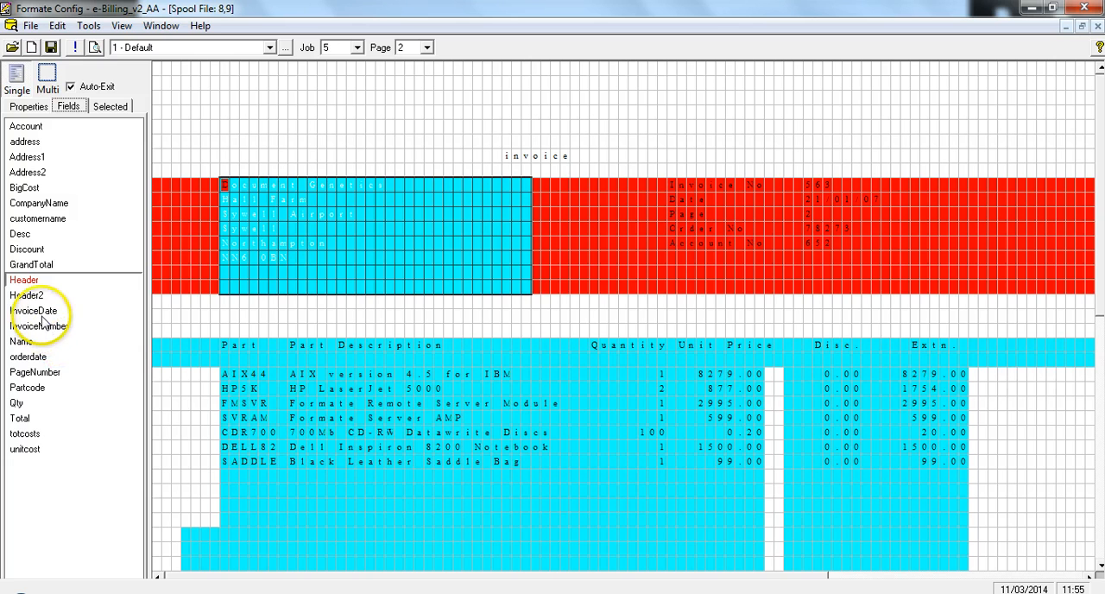
click(40, 313)
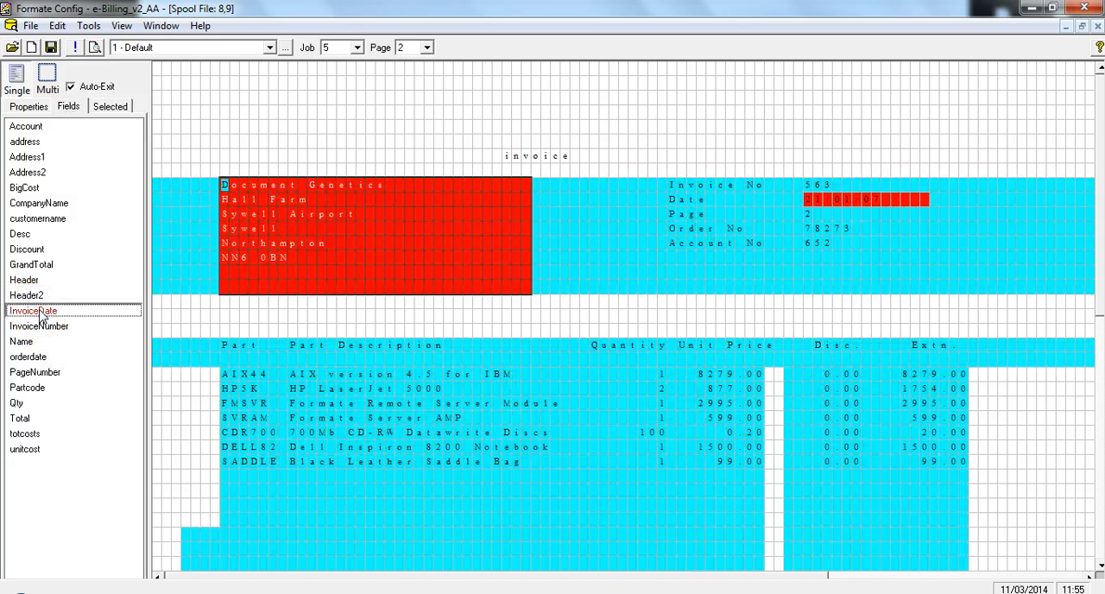
click(38, 327)
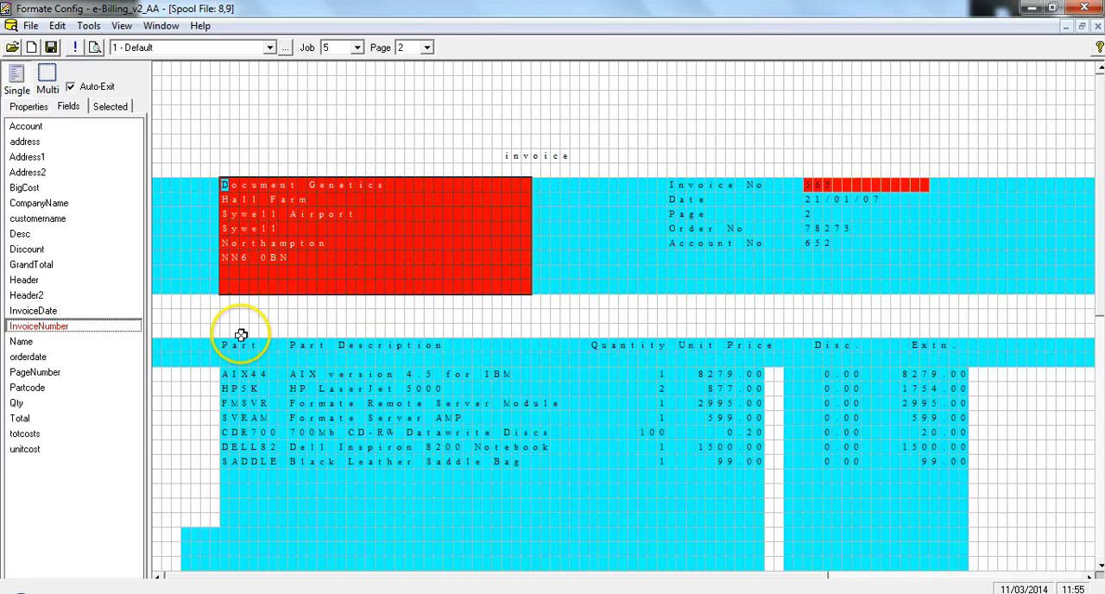
click(26, 126)
click(804, 245)
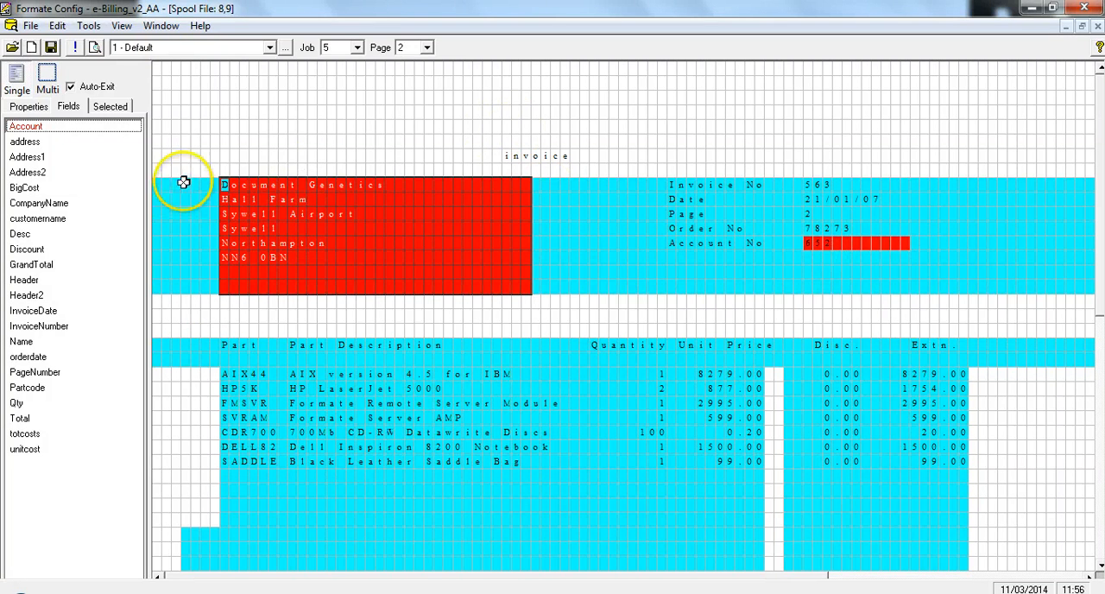
Examine the field definitions of form 2 - 2nd page and return to form 1 - Default
click(270, 49)
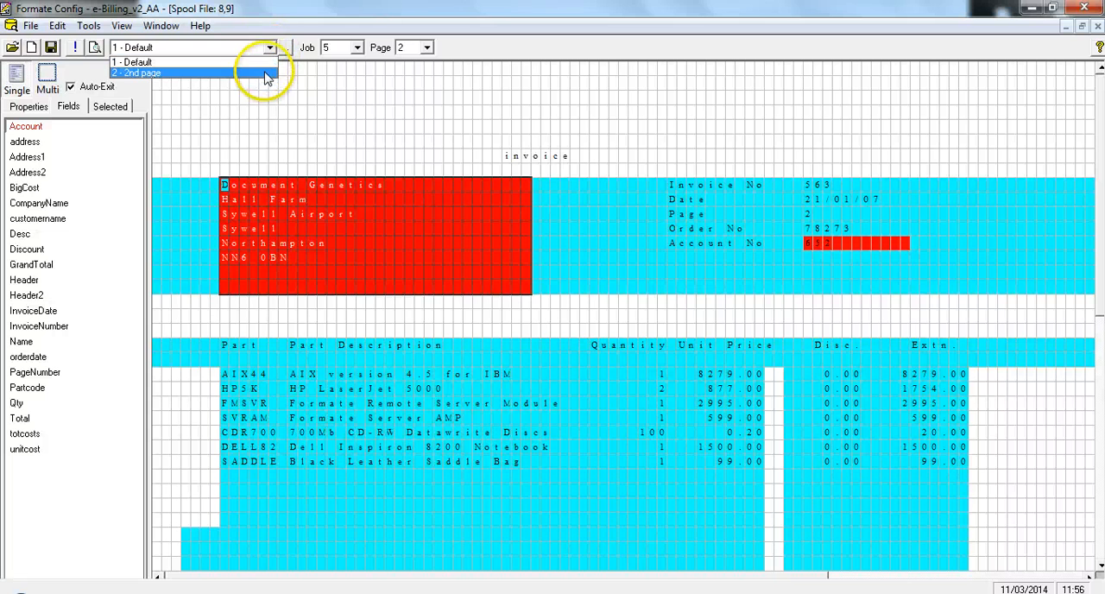
click(267, 74)
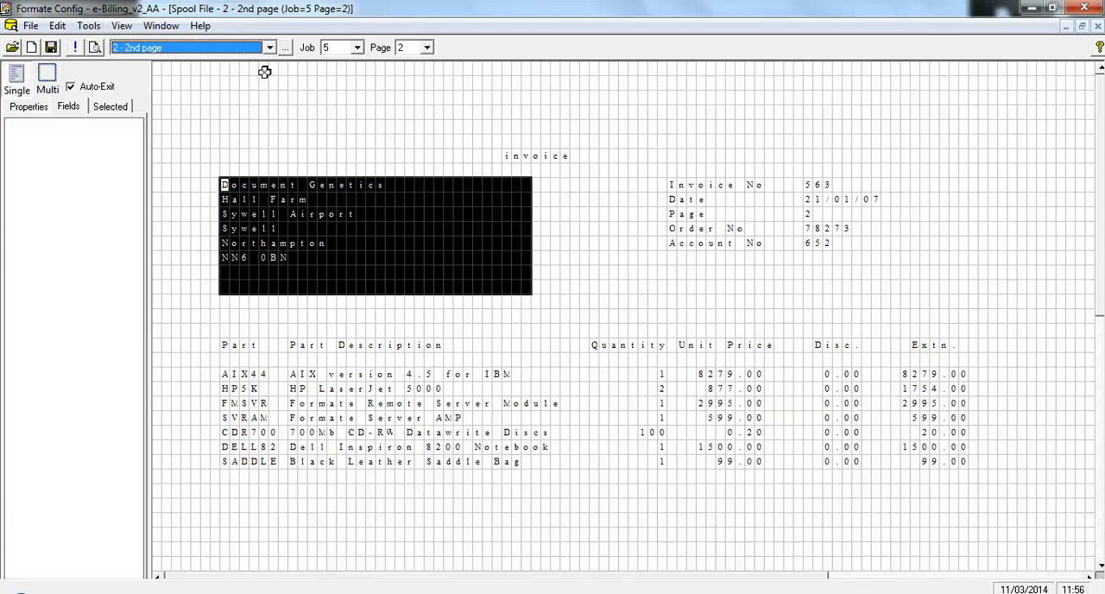
click(268, 48)
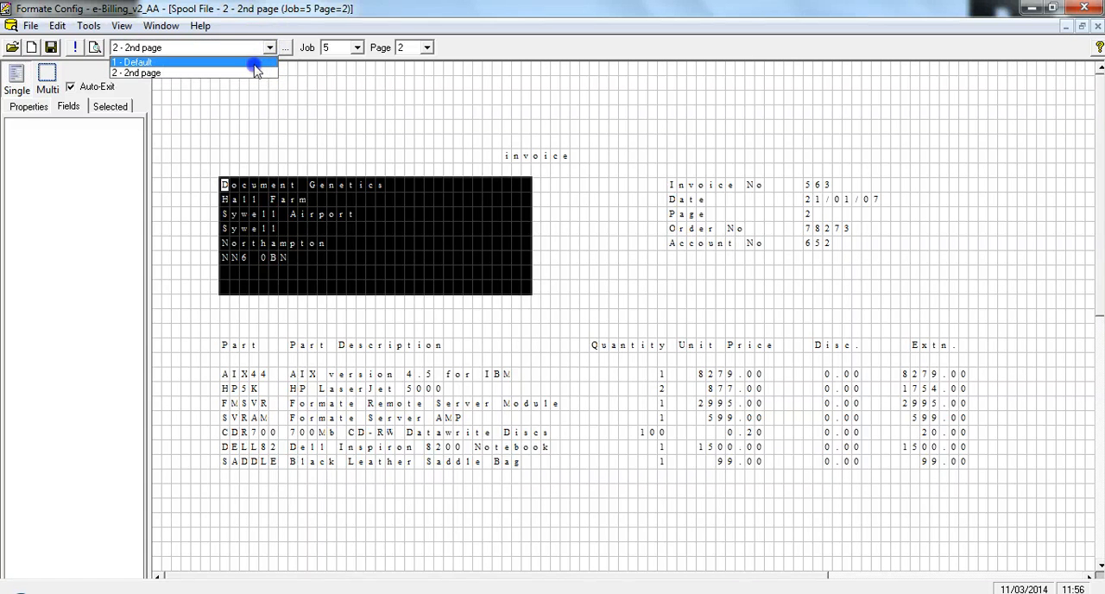
click(255, 64)
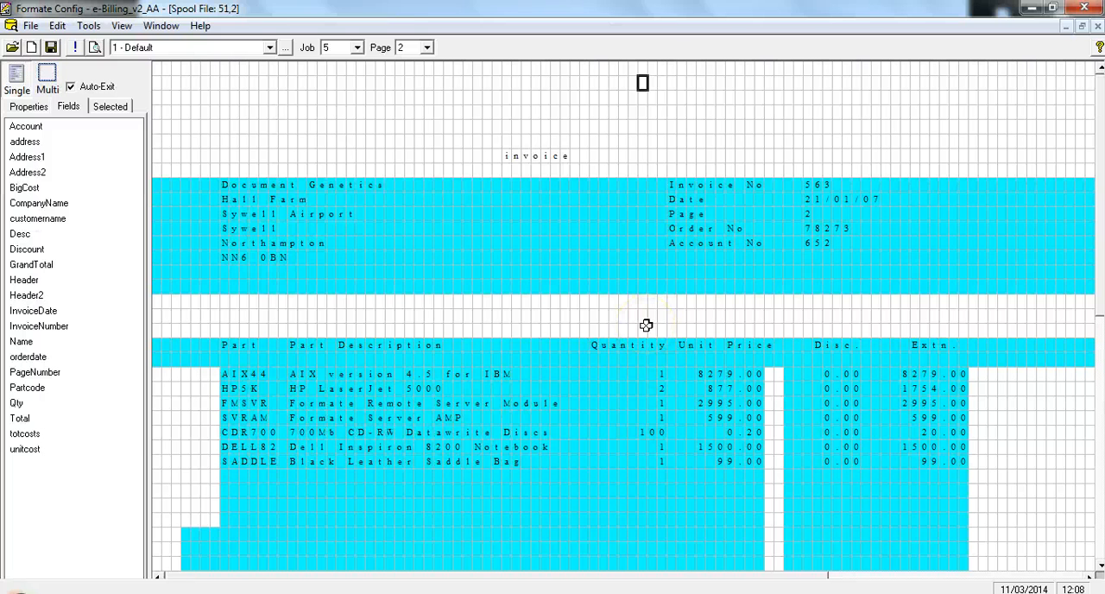
Restore the spool file window, maximise the Default layout and move the Amazing Annuals Ltd logo slightly down
click(1081, 26)
click(1036, 341)
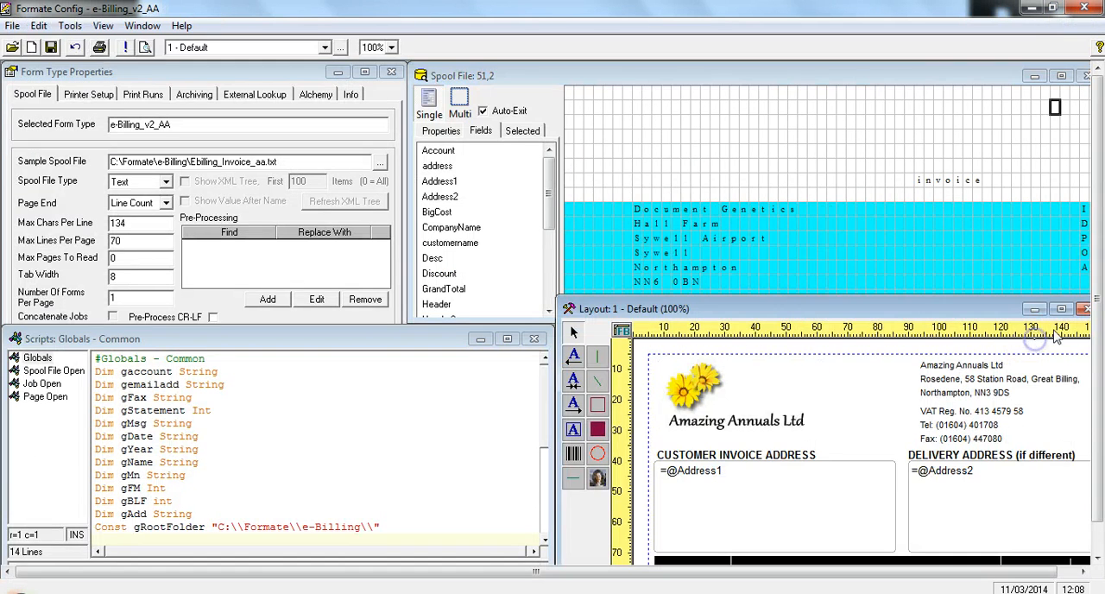
click(1058, 311)
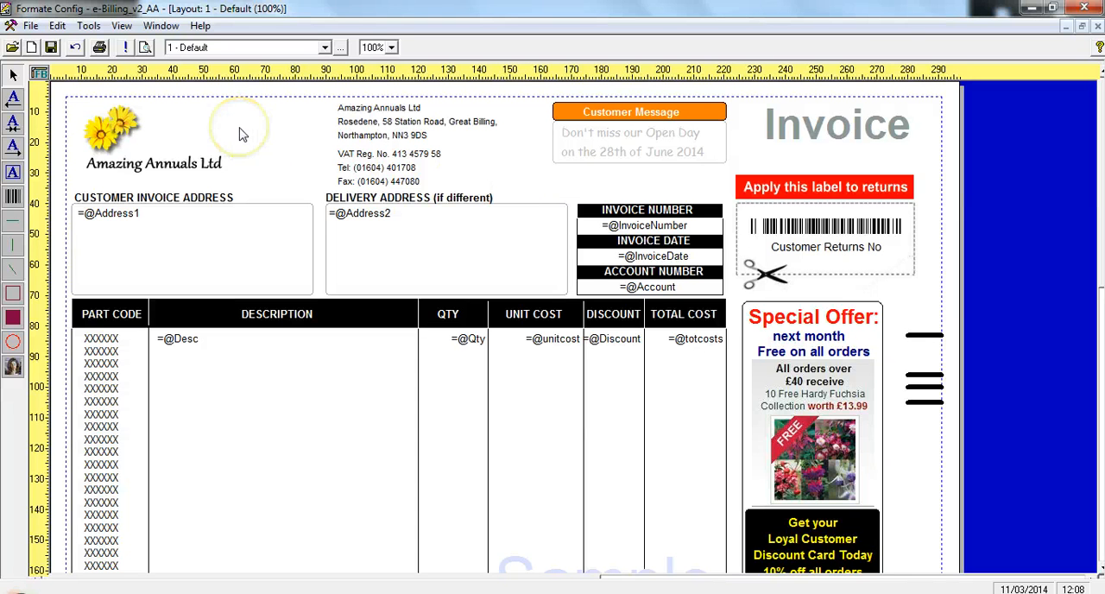
click(138, 138)
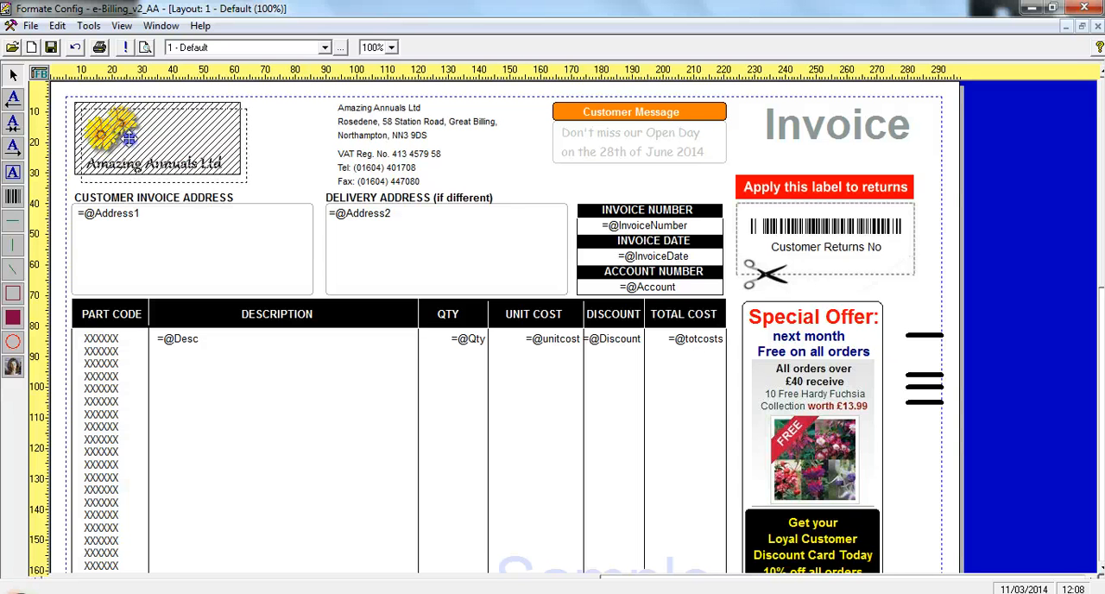
drag(125, 139, 125, 150)
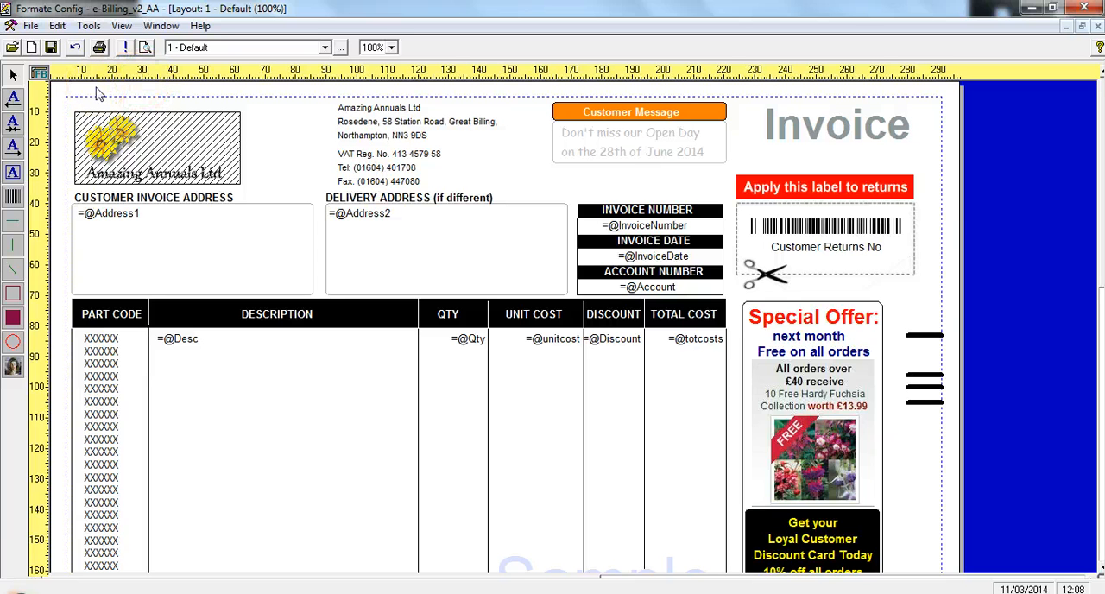
Examine the layout's ruler, pointer, position box and layer display options, close them and deselect the logo
click(39, 73)
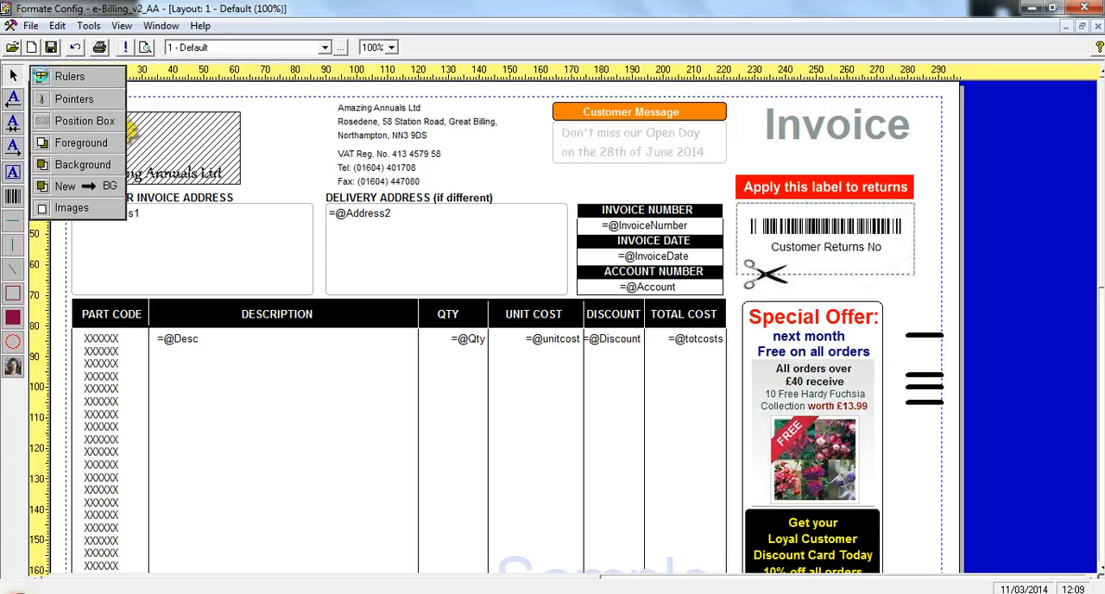
click(290, 136)
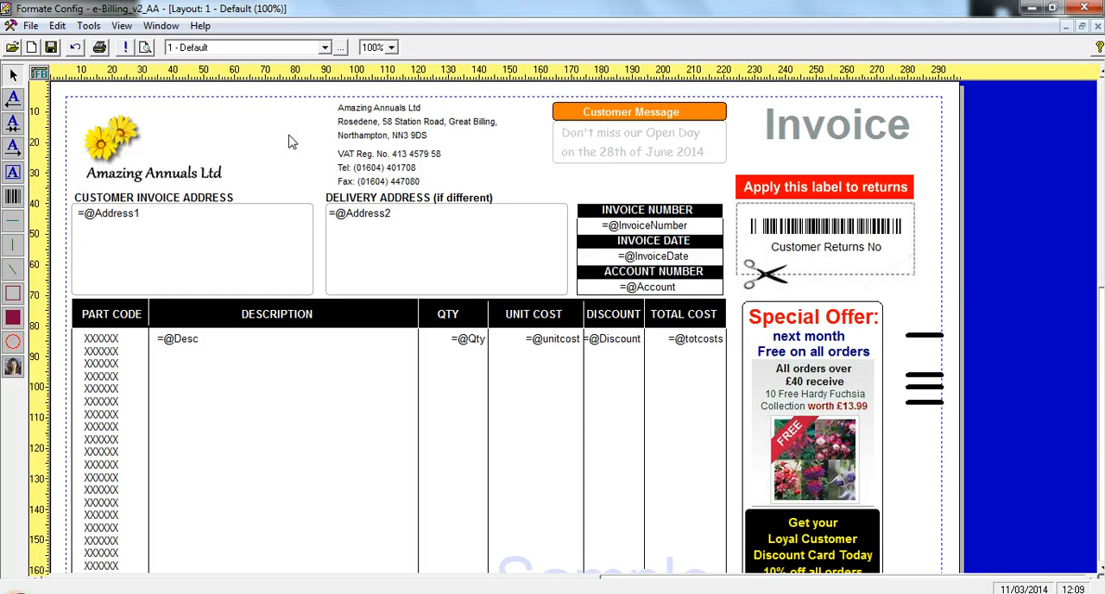
click(272, 136)
click(66, 106)
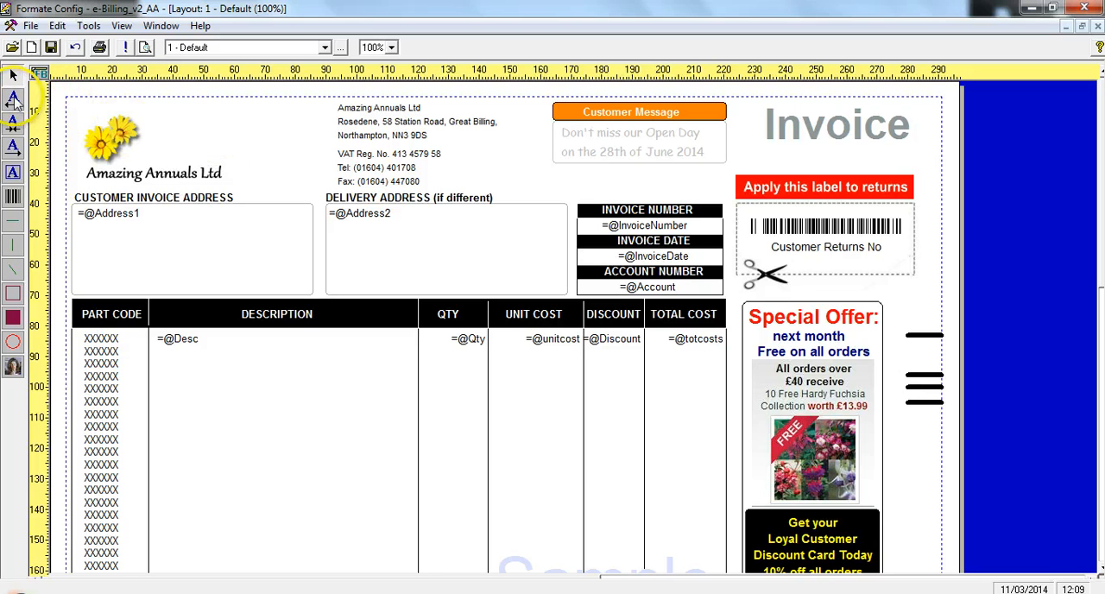
Add a left-aligned text element below the Customer Message box and set its text to the Account field
click(13, 99)
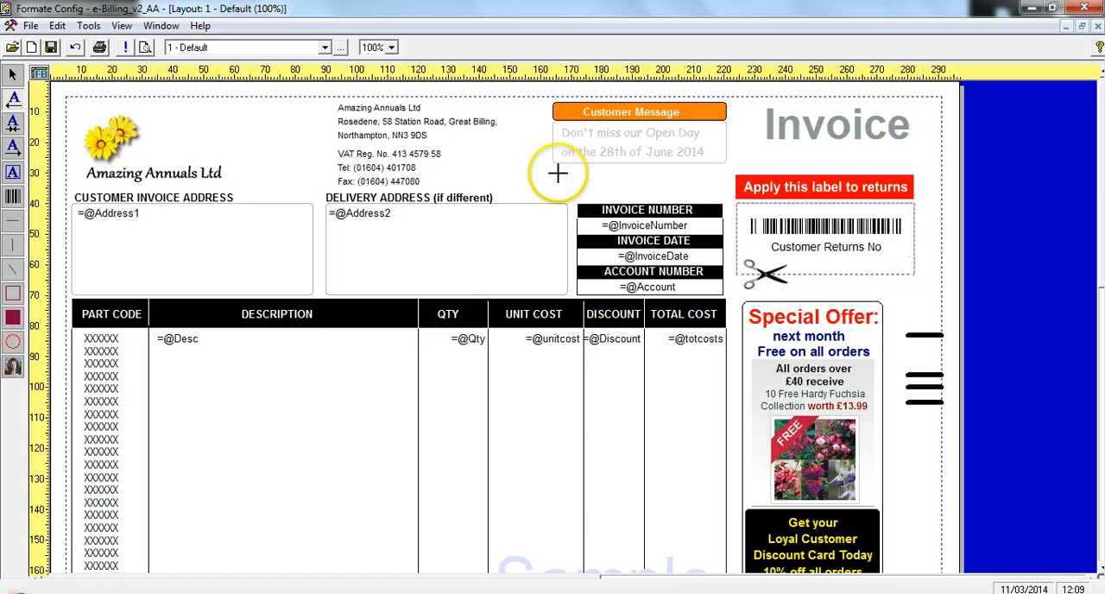
click(558, 175)
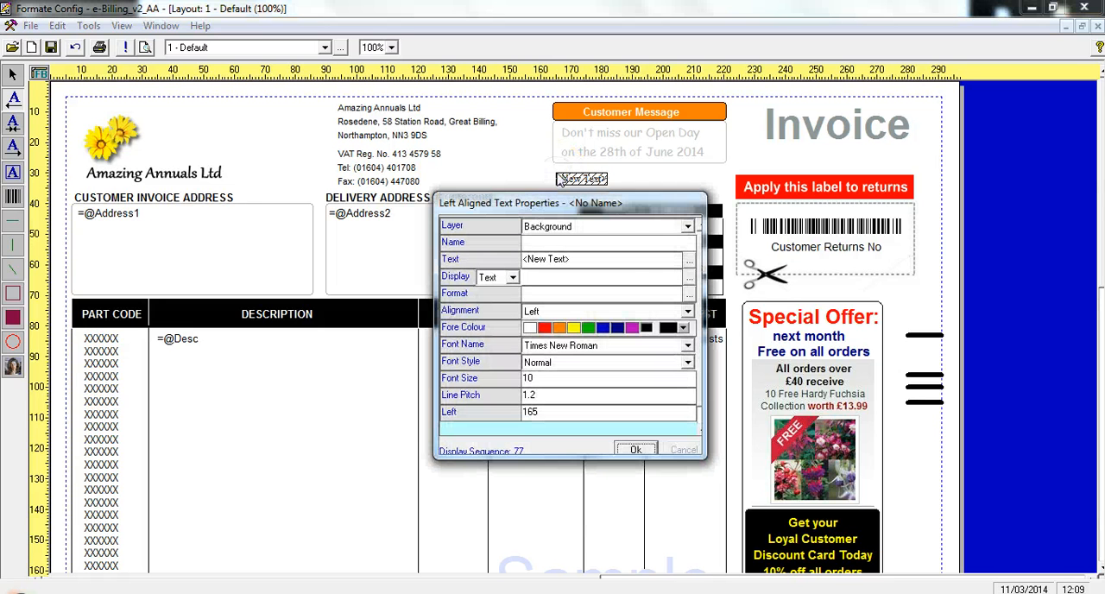
click(689, 260)
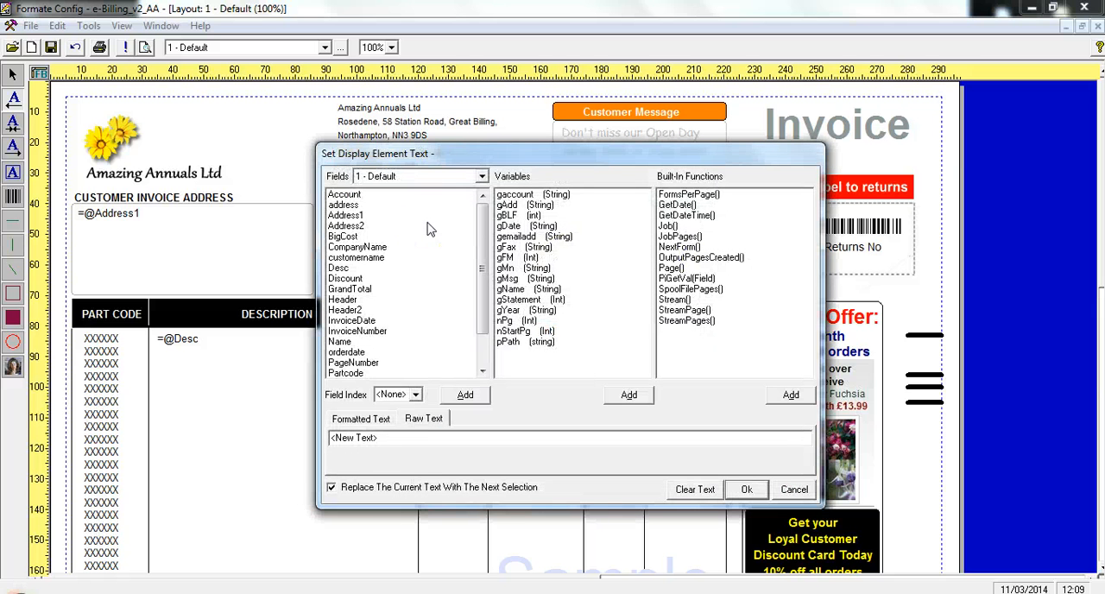
click(346, 195)
click(454, 398)
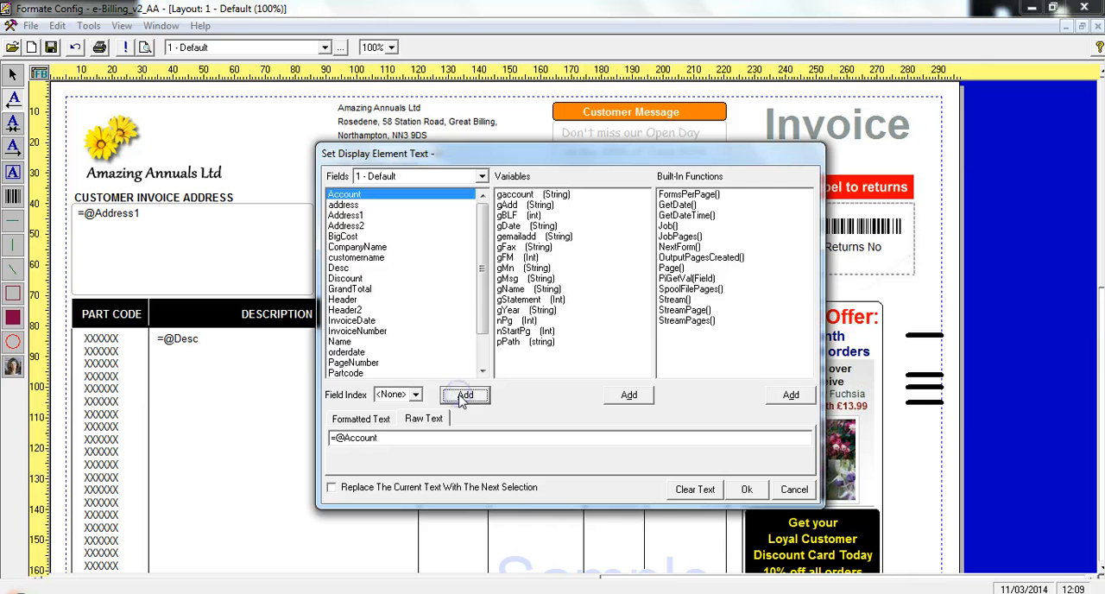
click(746, 489)
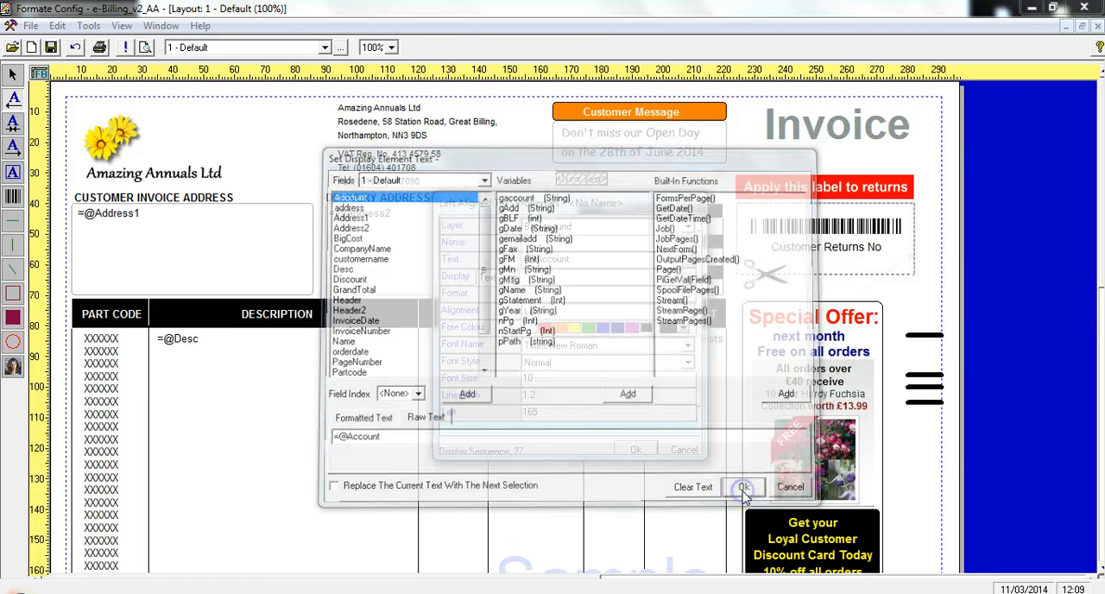
Format the Account text as blue Times New Roman size 12 and move it beneath the Invoice heading
click(687, 345)
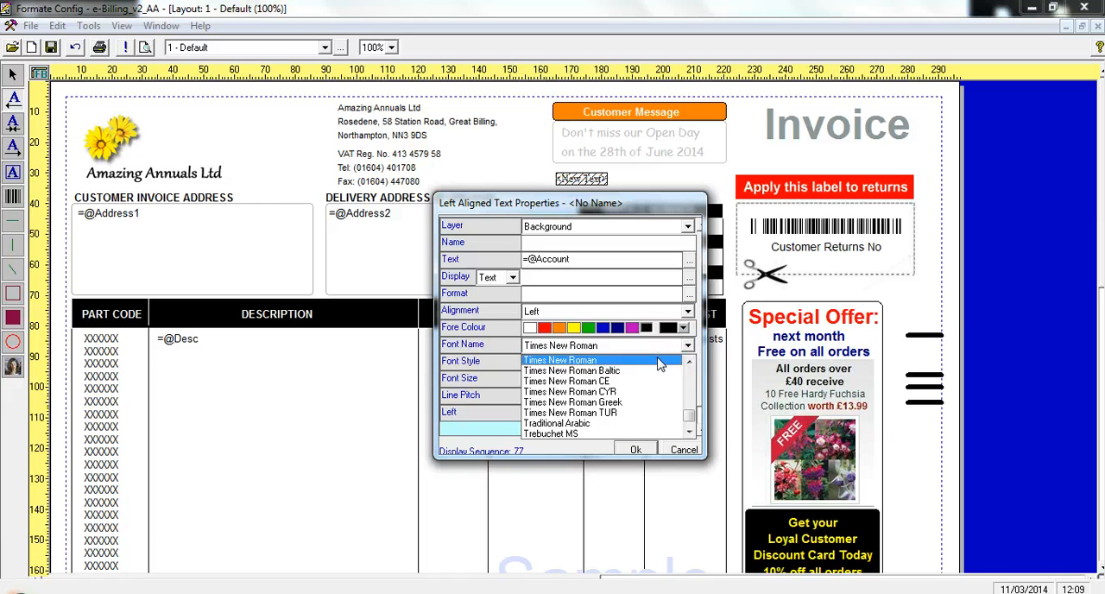
click(660, 363)
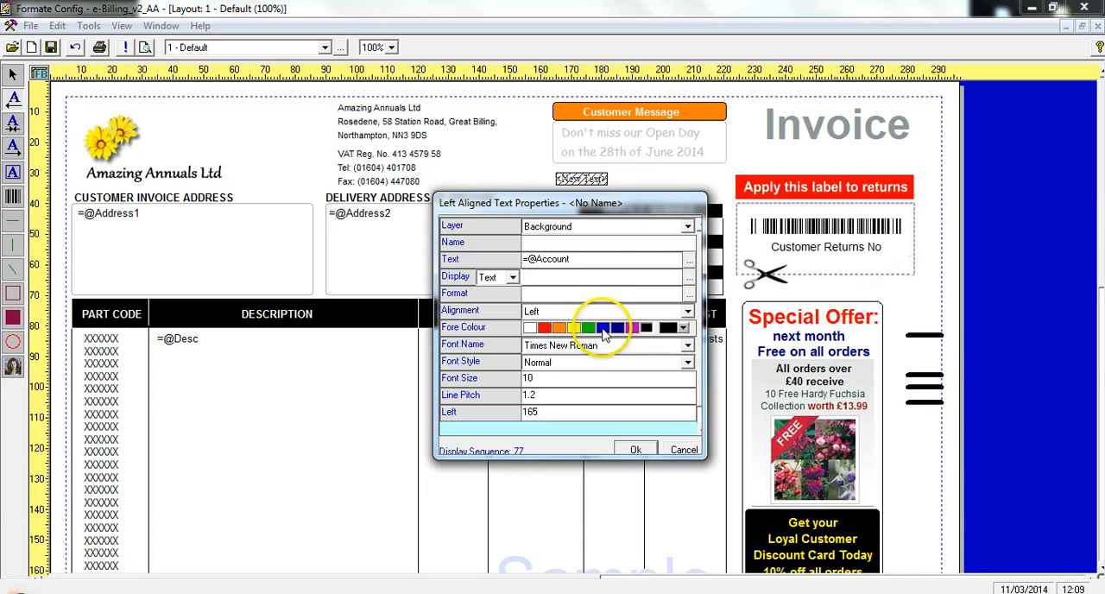
click(537, 378)
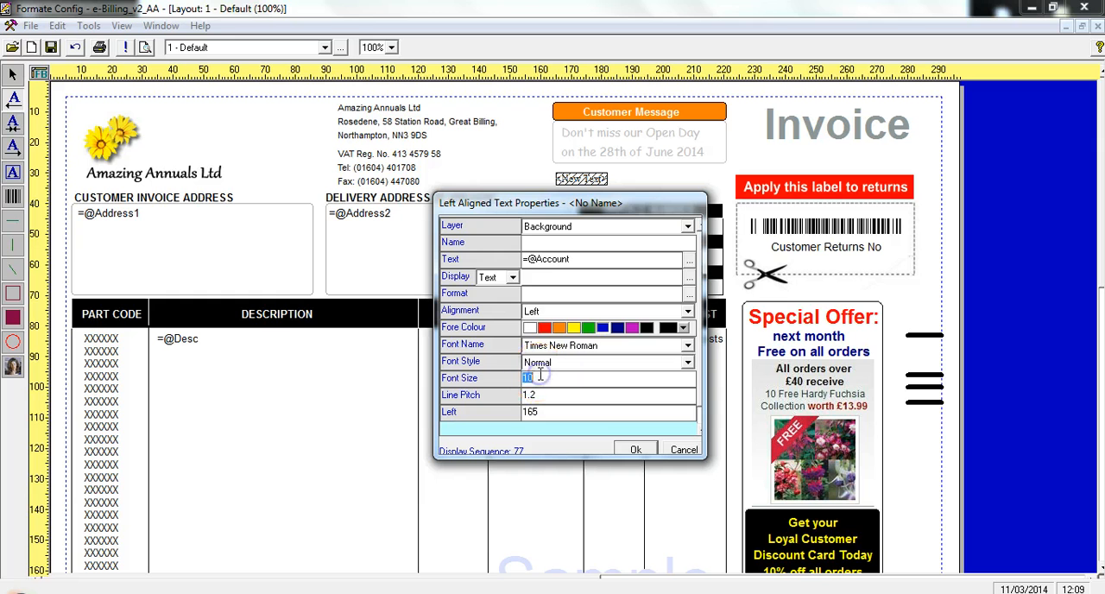
text(12)
click(636, 451)
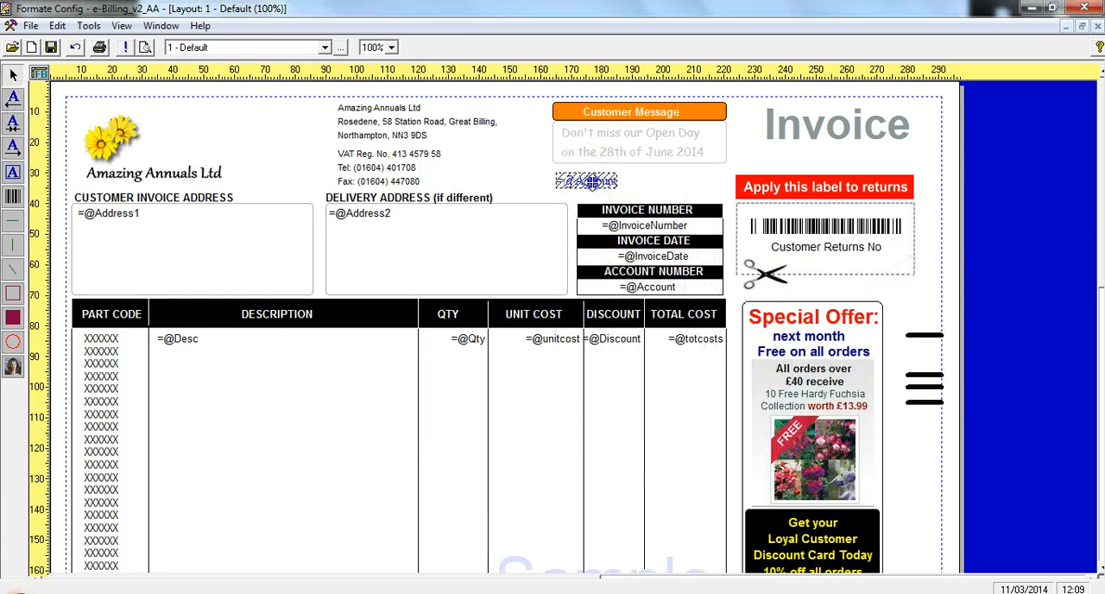
drag(588, 181, 772, 158)
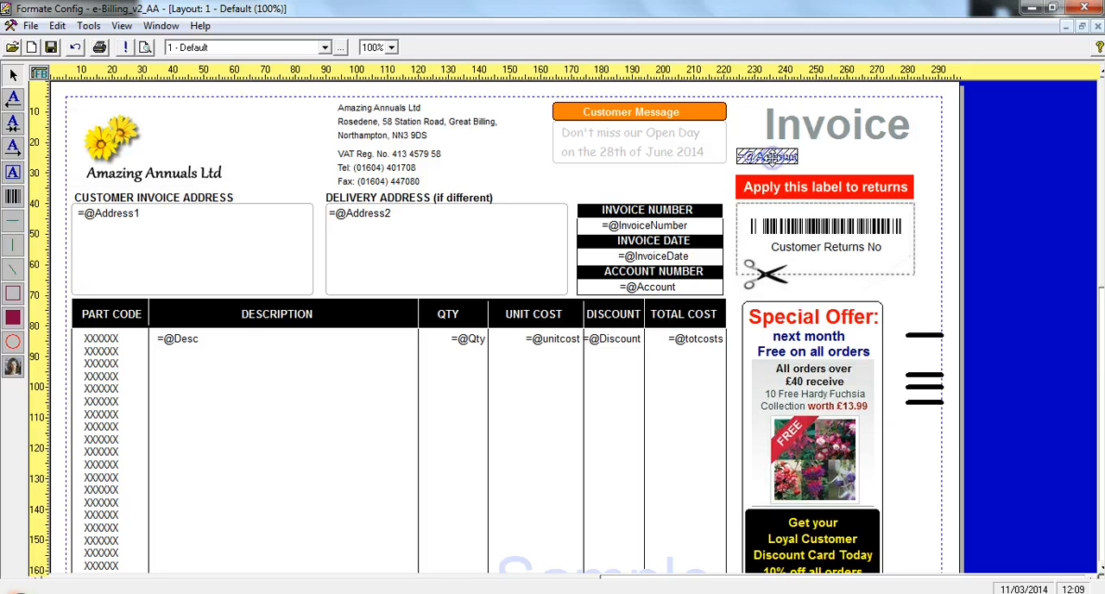
click(13, 195)
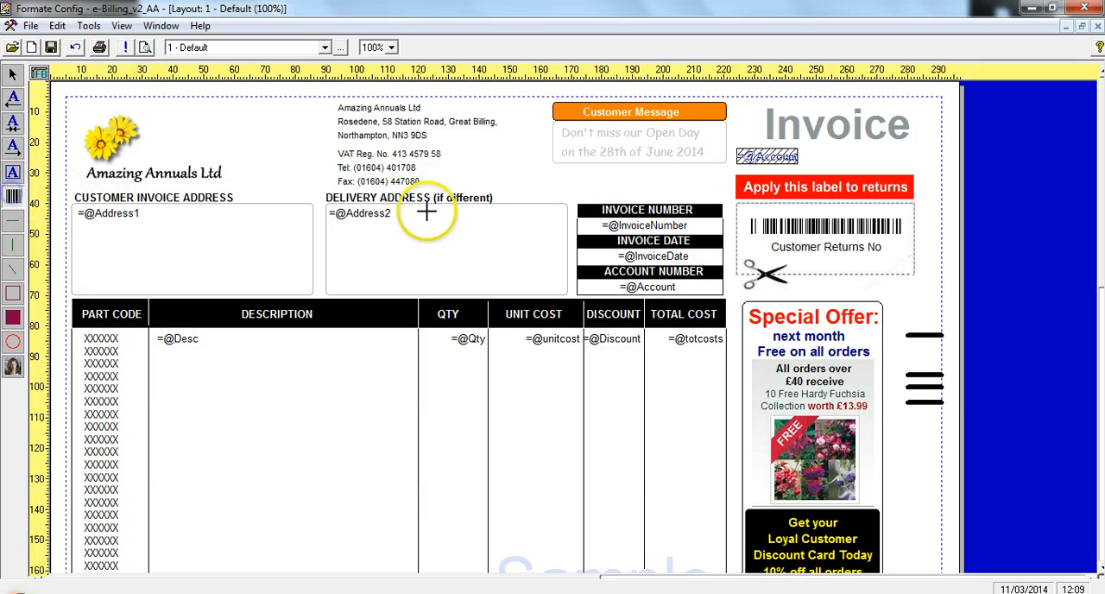
click(516, 175)
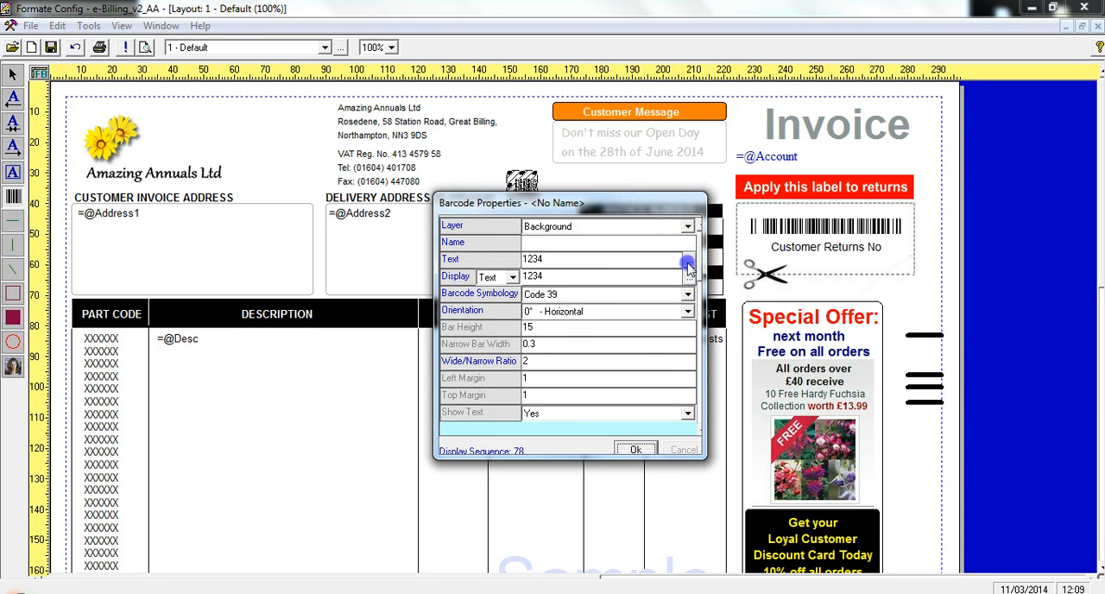
click(686, 260)
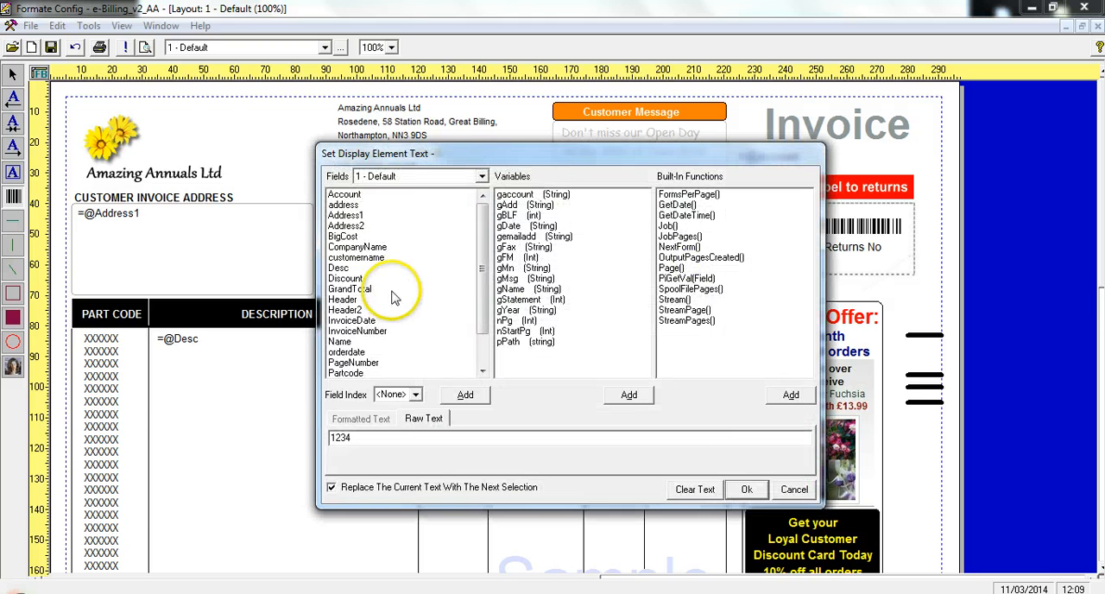
click(362, 331)
click(462, 394)
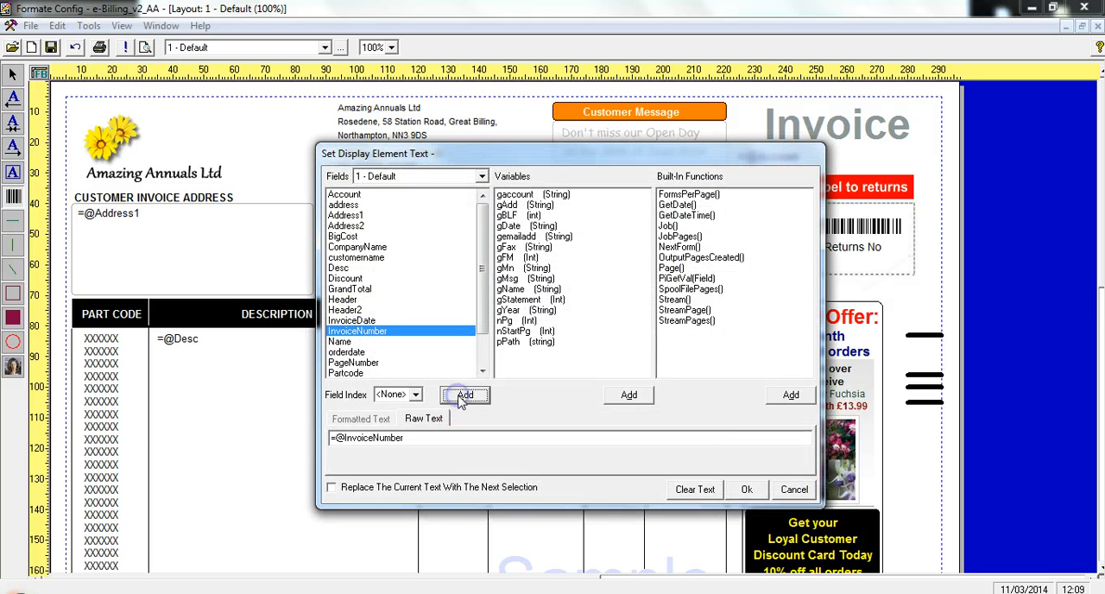
click(686, 205)
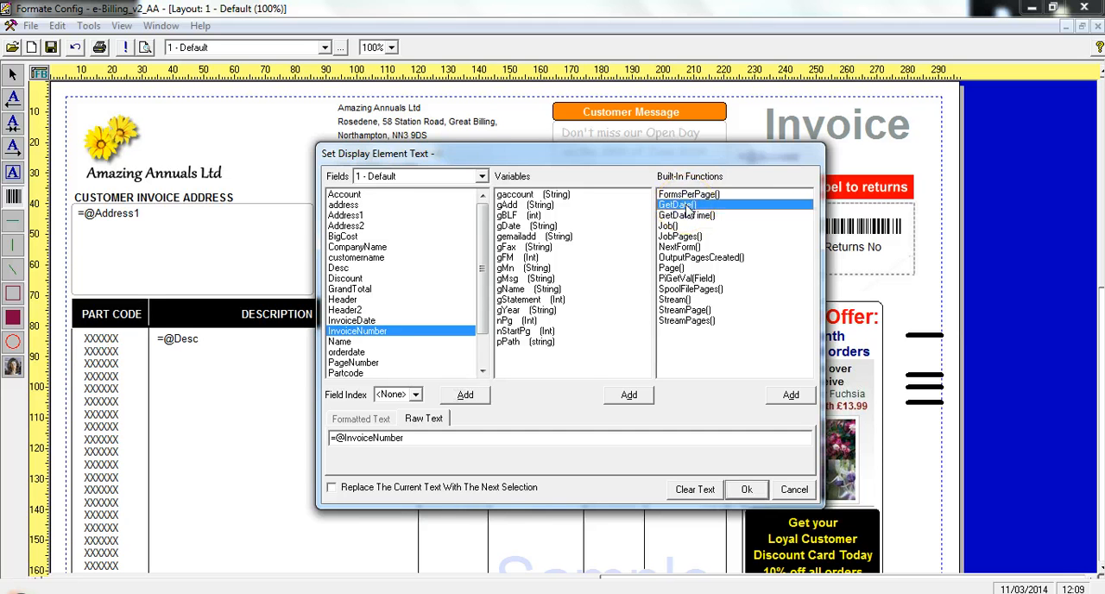
click(789, 395)
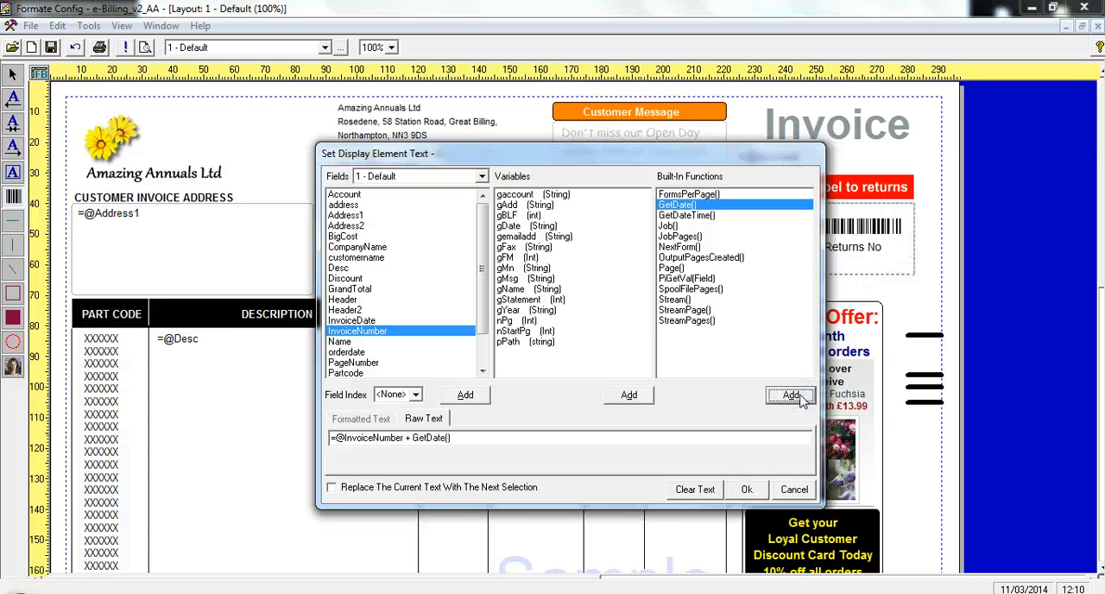
click(747, 489)
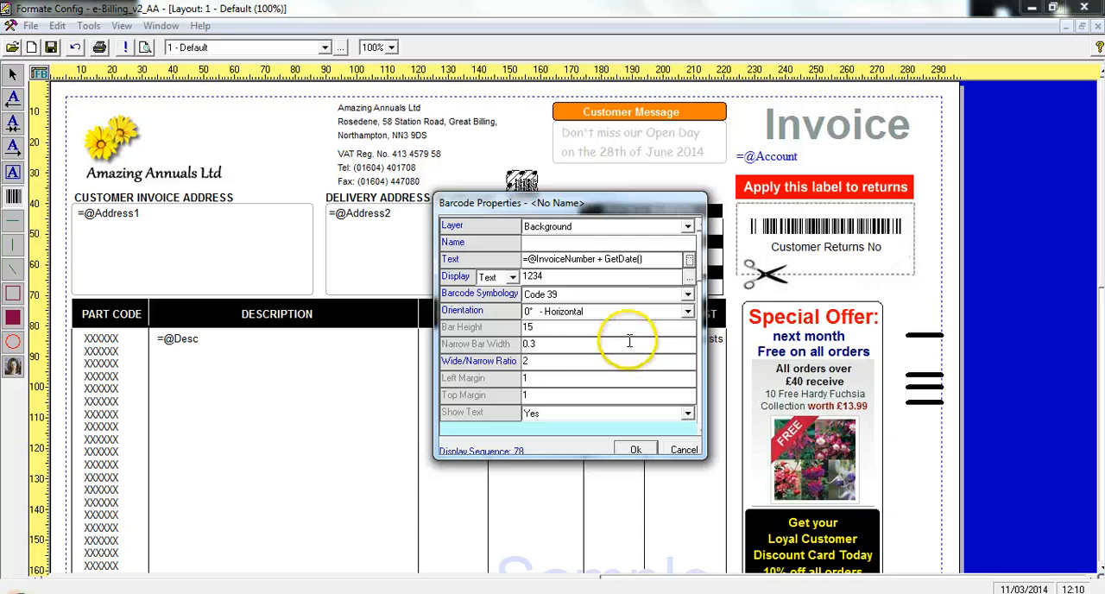
Choose Code 39 as the barcode's symbology and set its bar height to 3
click(688, 295)
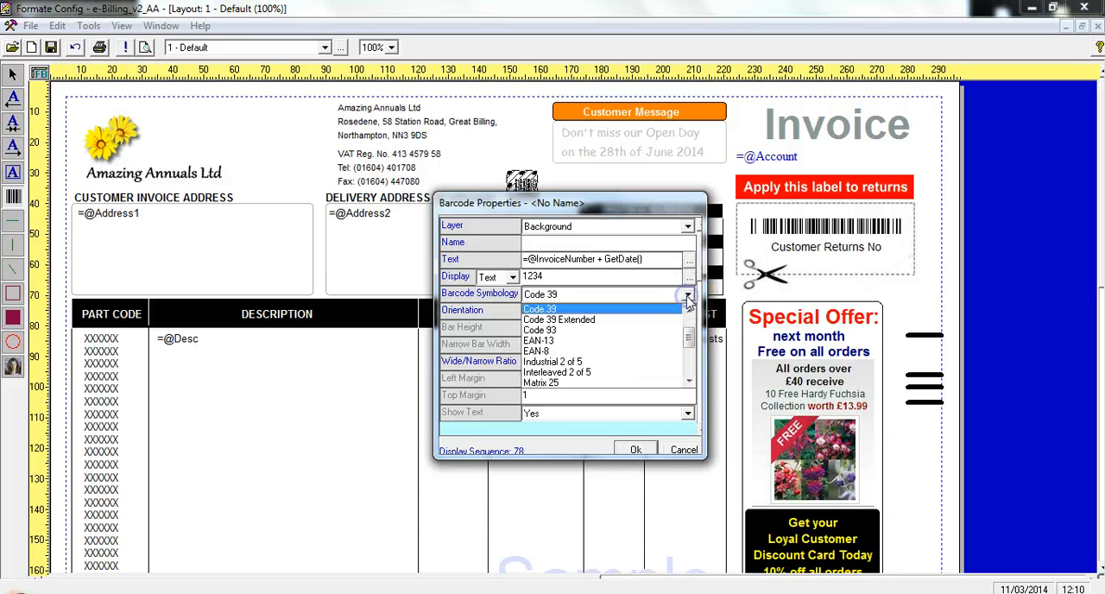
click(638, 309)
click(537, 325)
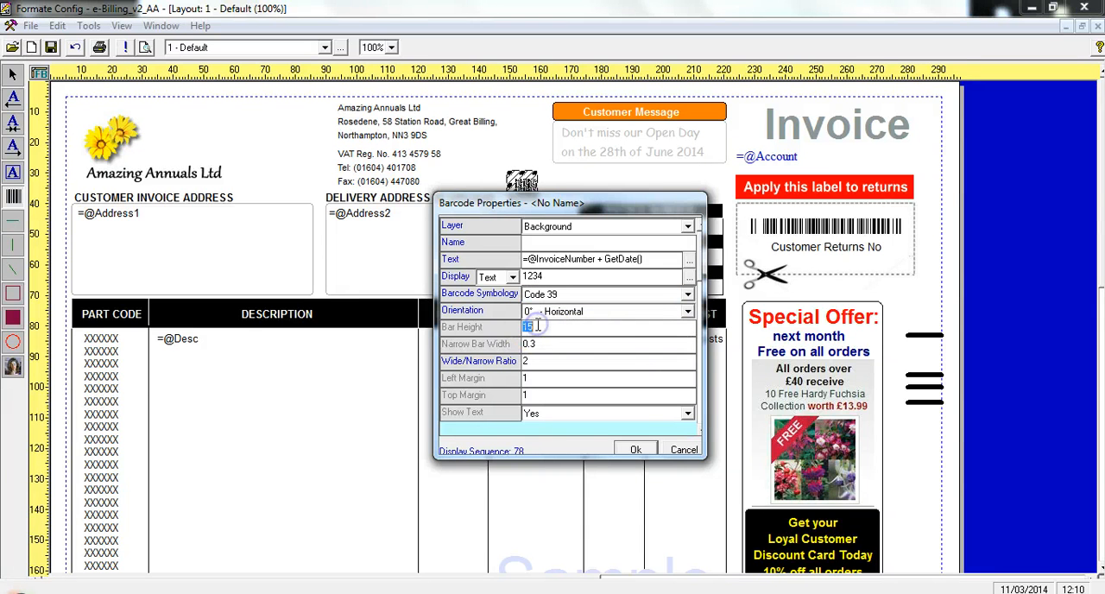
text(3)
click(636, 450)
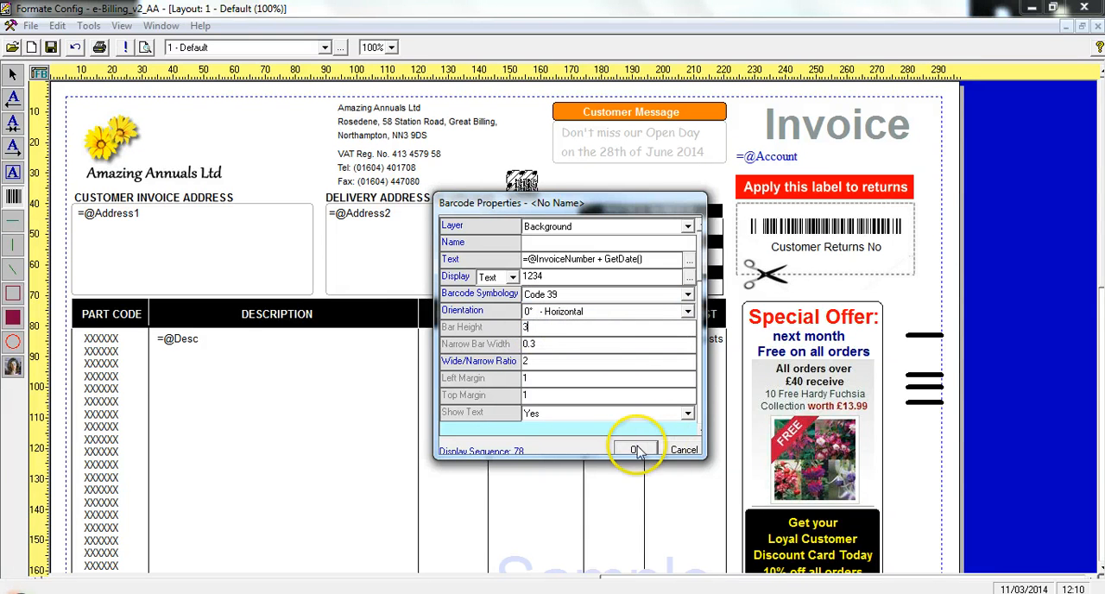
Widen the barcode to the right edge of the Customer Message box and make its frame slightly taller
click(521, 182)
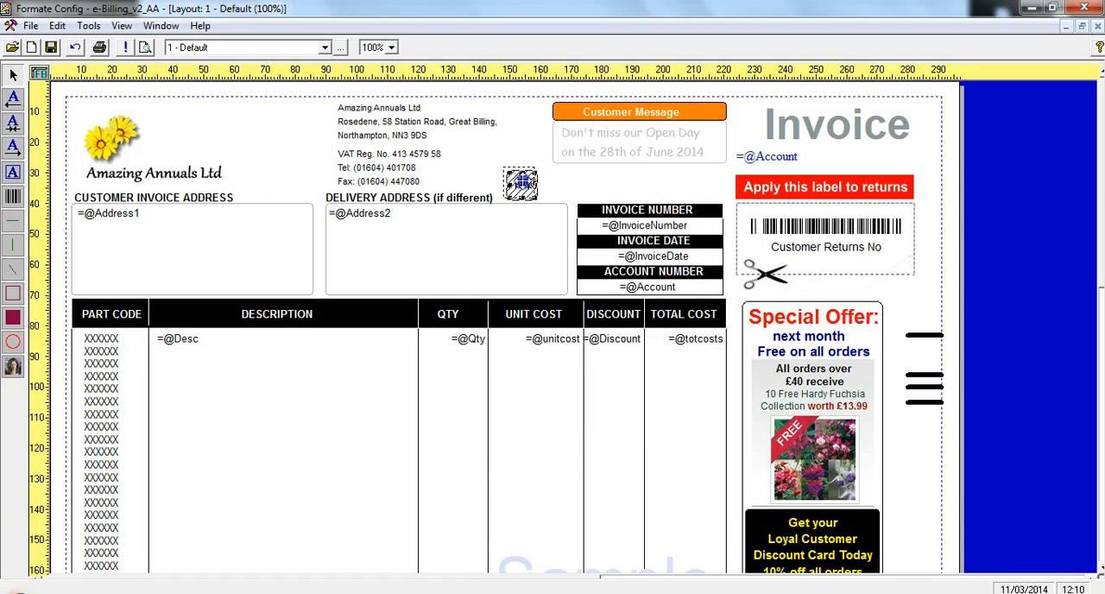
drag(536, 167, 724, 165)
click(659, 179)
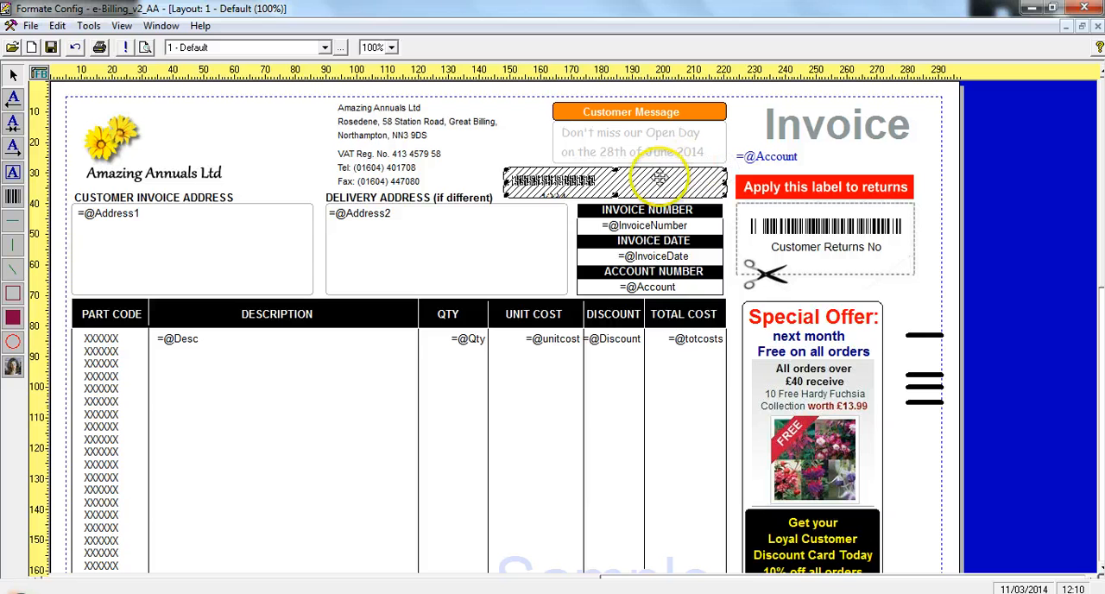
drag(660, 179, 615, 201)
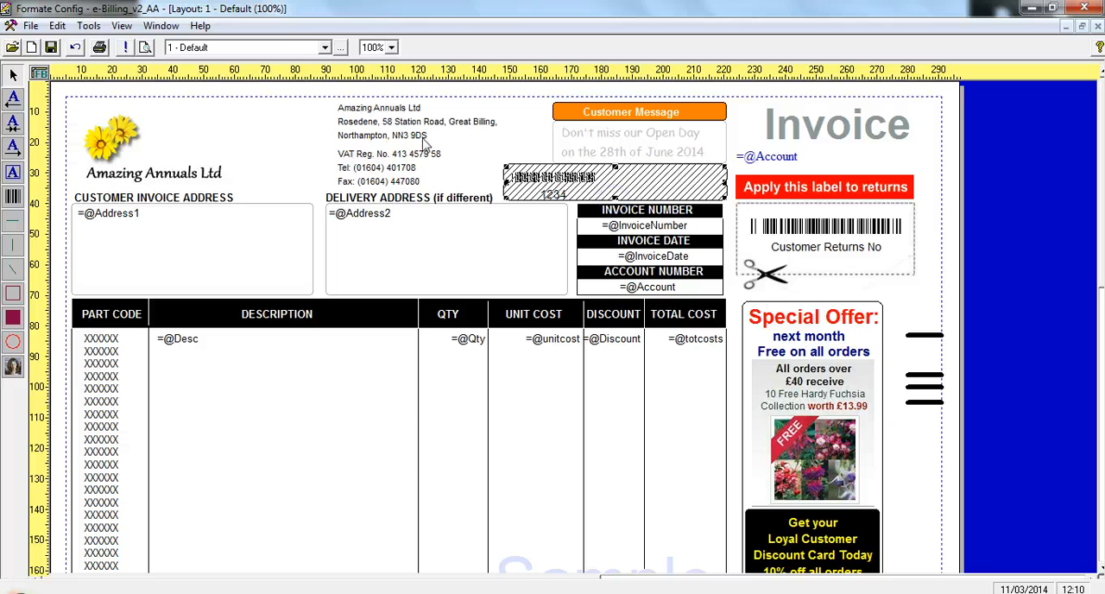
Examine the Terms and Conditions page and the layout pages' duplex reverse side settings, and return to page 1 - Default
click(324, 48)
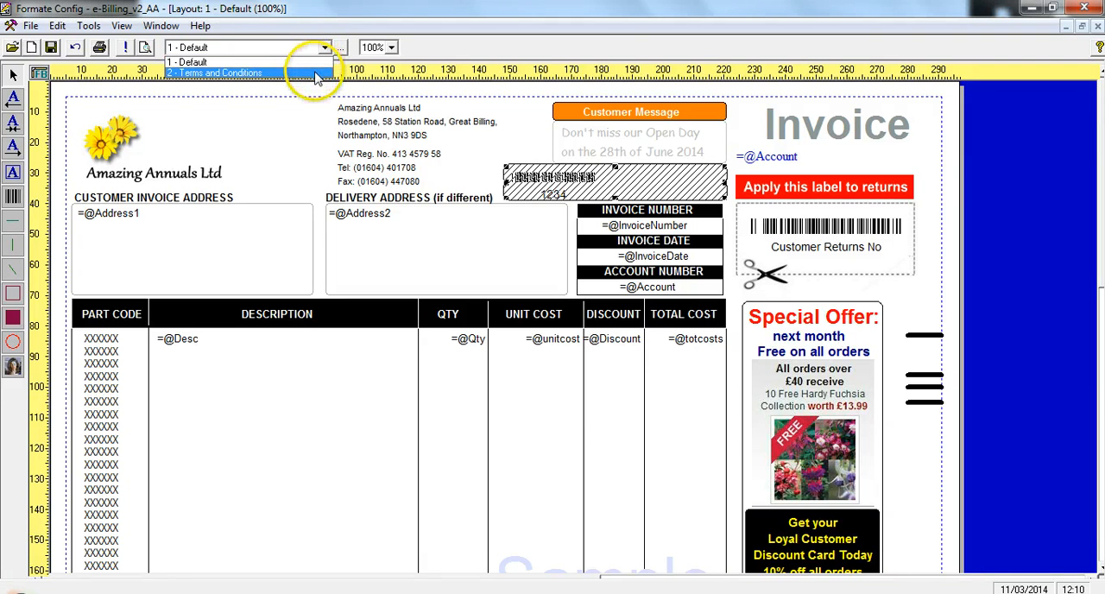
click(315, 74)
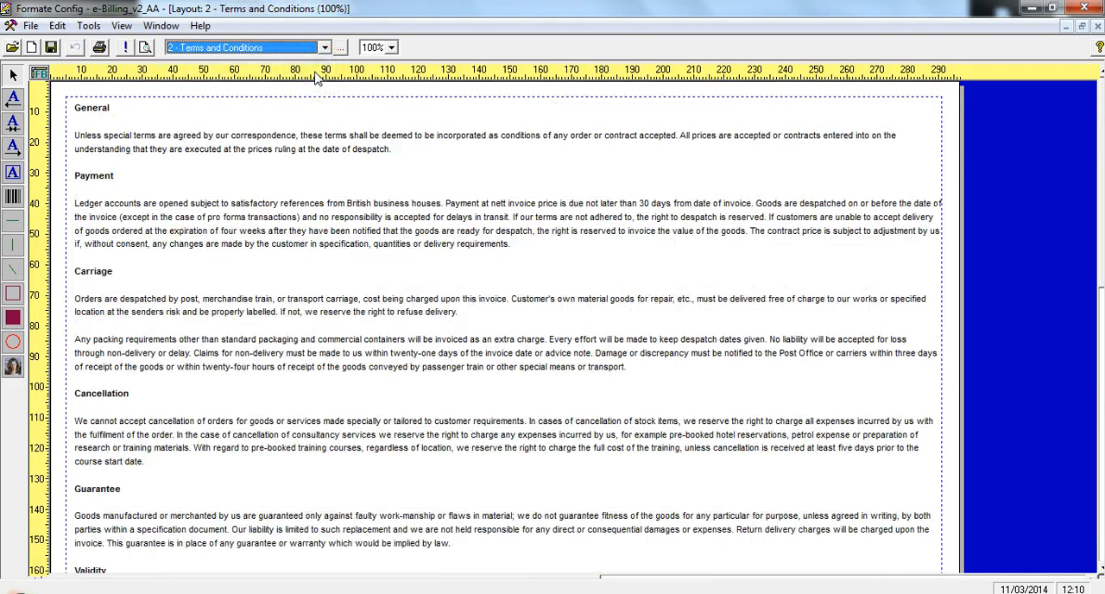
click(340, 47)
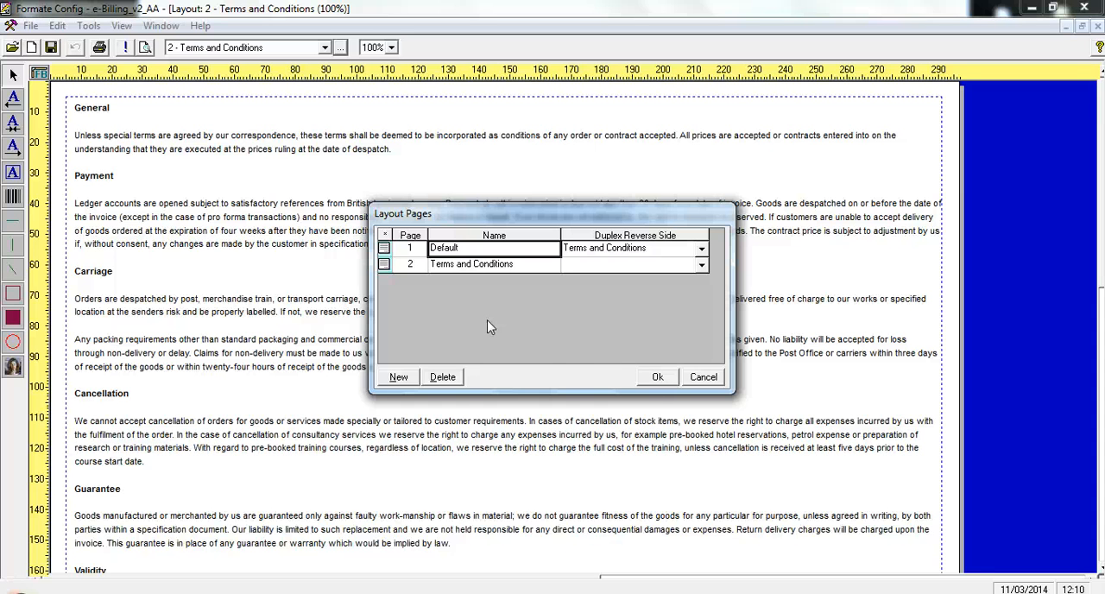
click(643, 379)
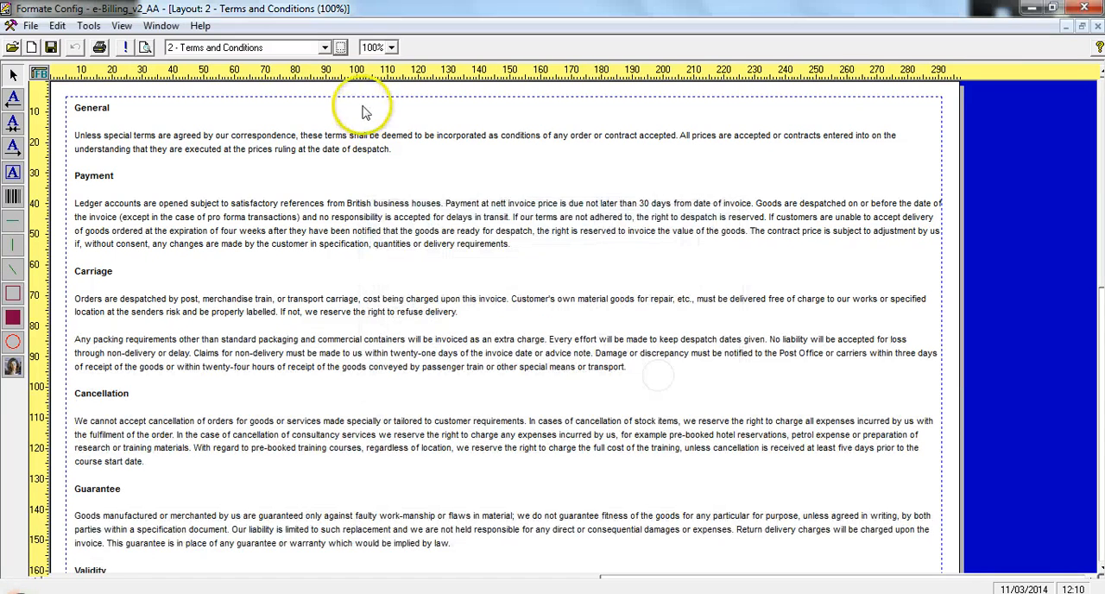
click(324, 47)
click(311, 65)
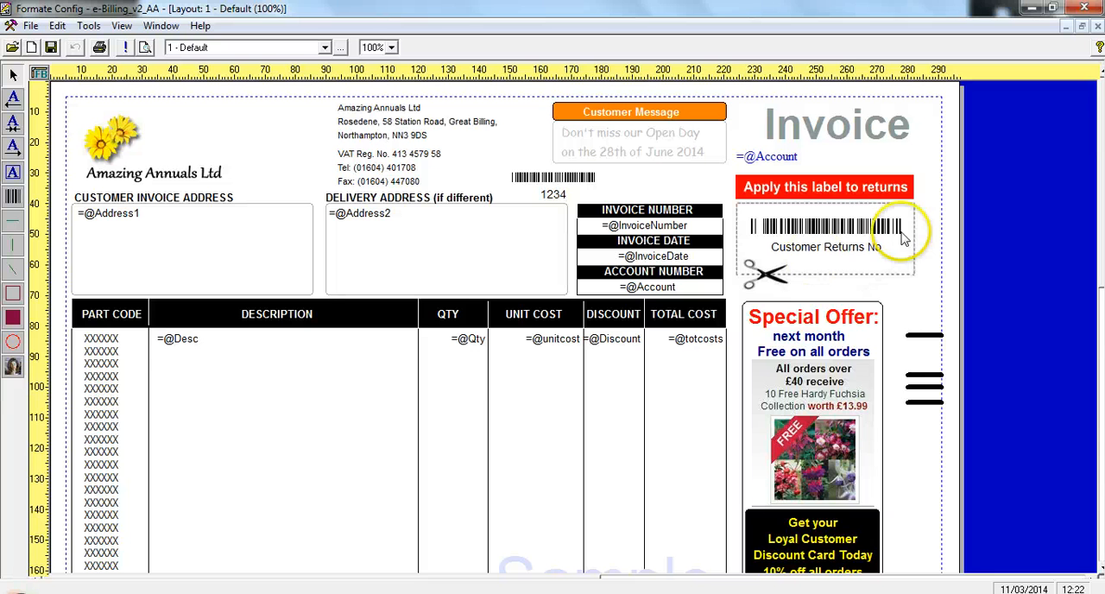
Restore the layout window and add a single-copy print run for the Kyocera TASKalfa 250ci KX printer with auto source selection
click(1081, 29)
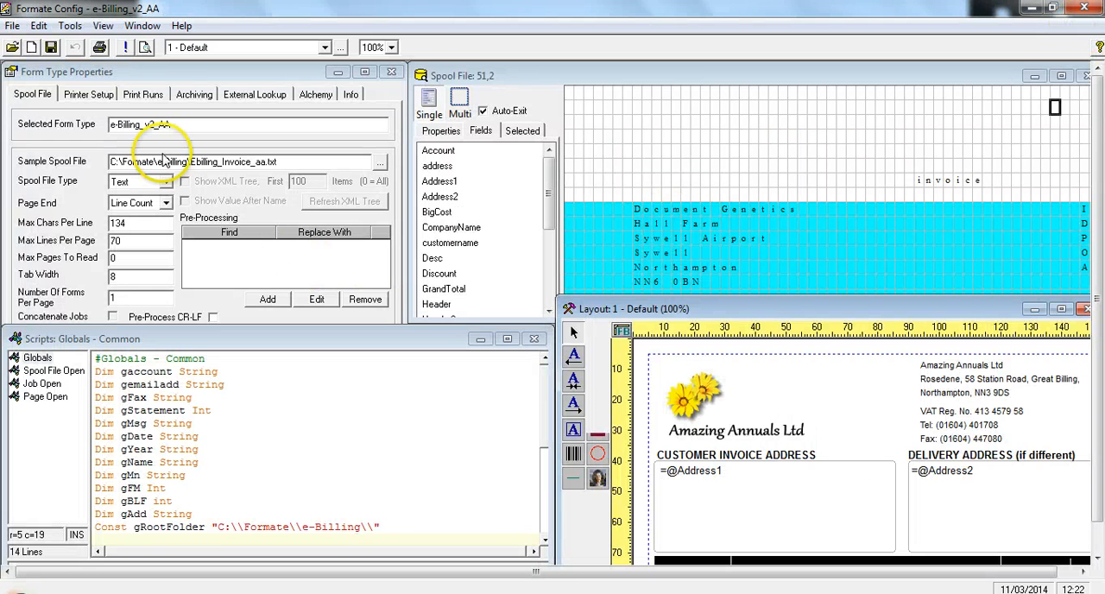
click(143, 95)
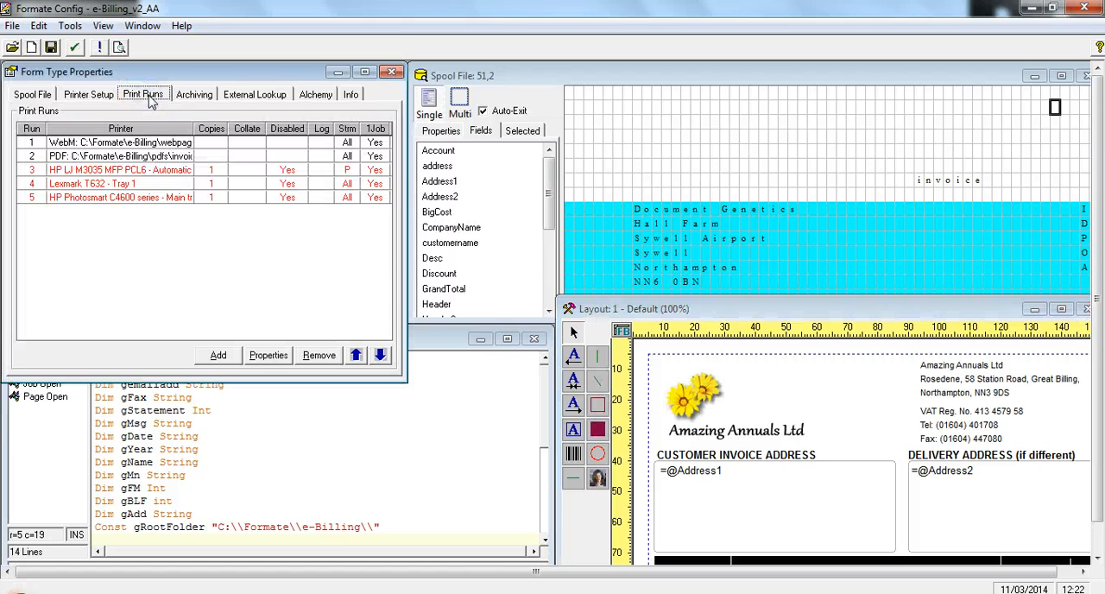
click(218, 355)
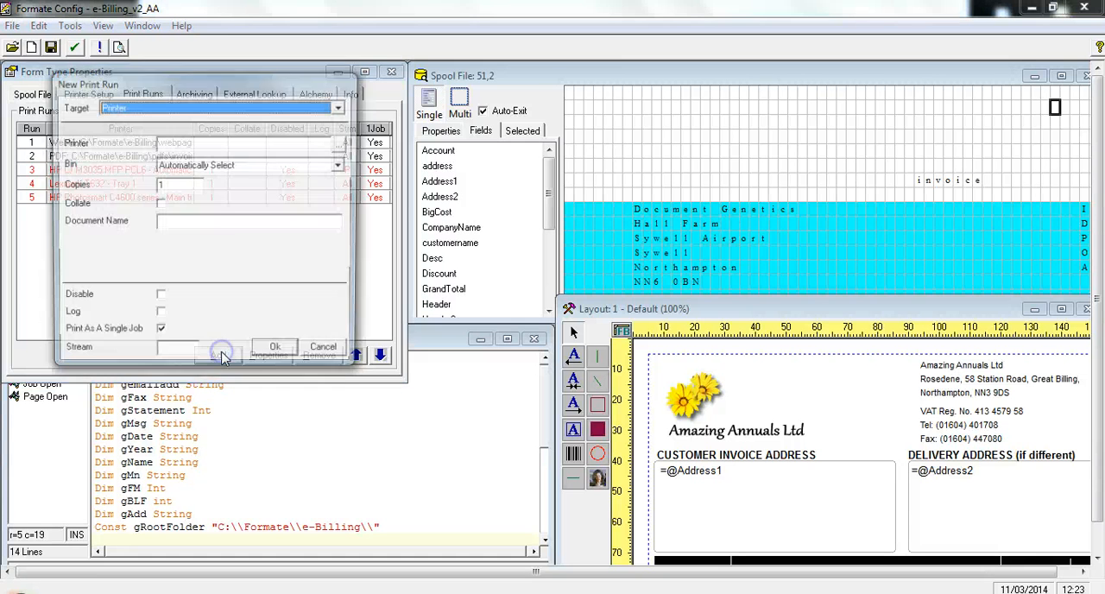
click(341, 144)
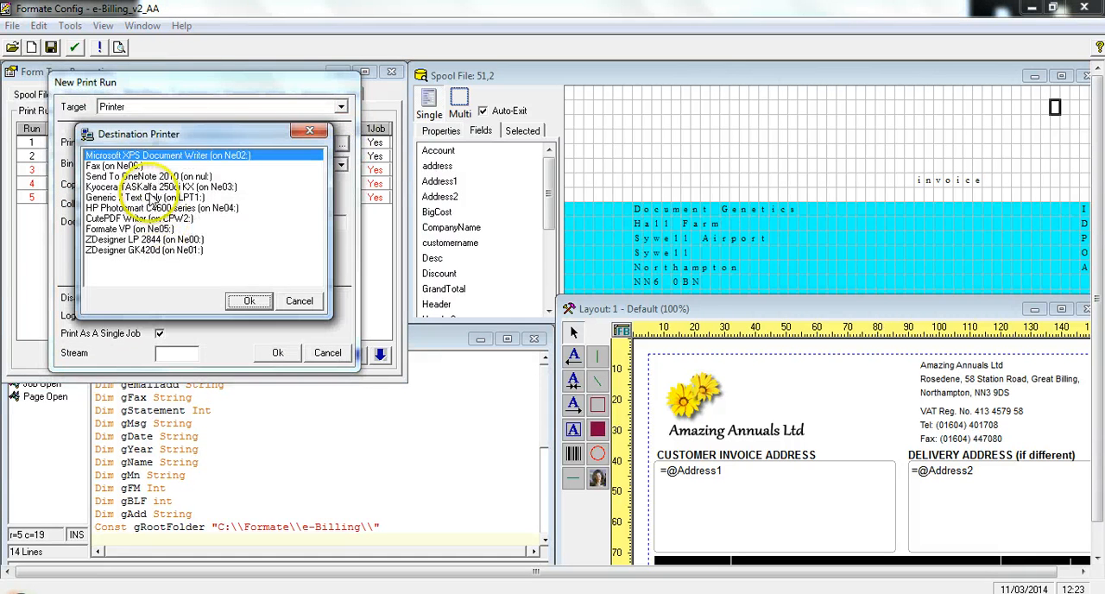
click(151, 187)
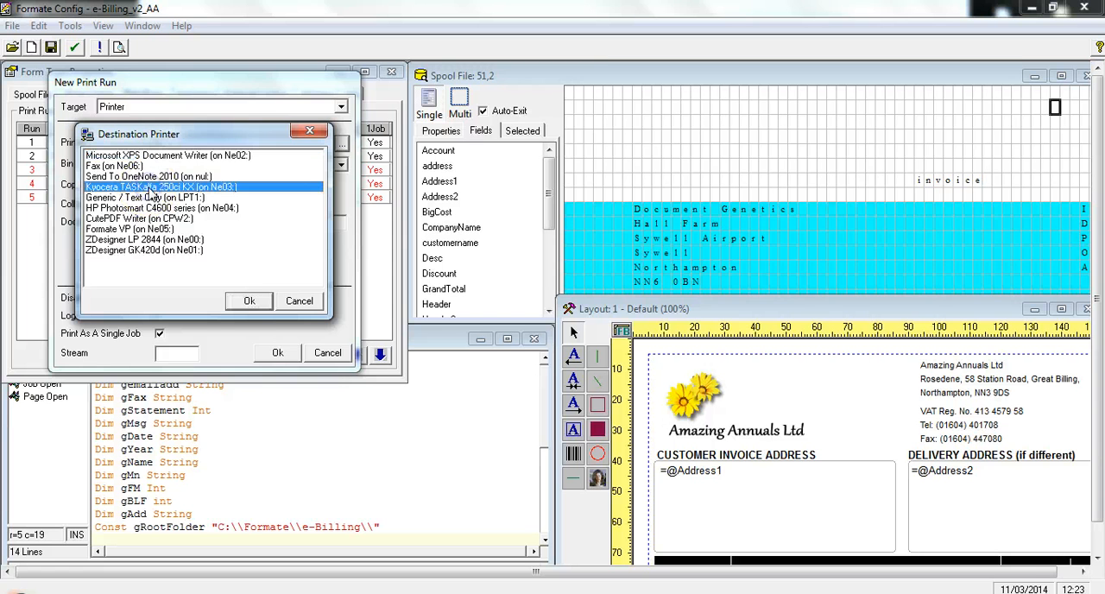
click(245, 301)
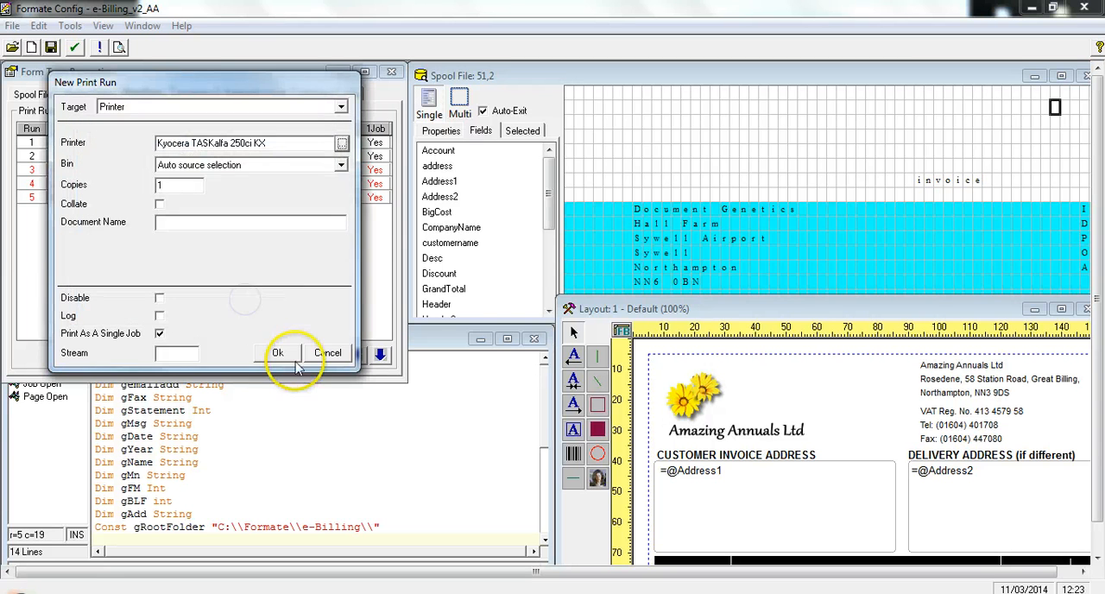
click(281, 356)
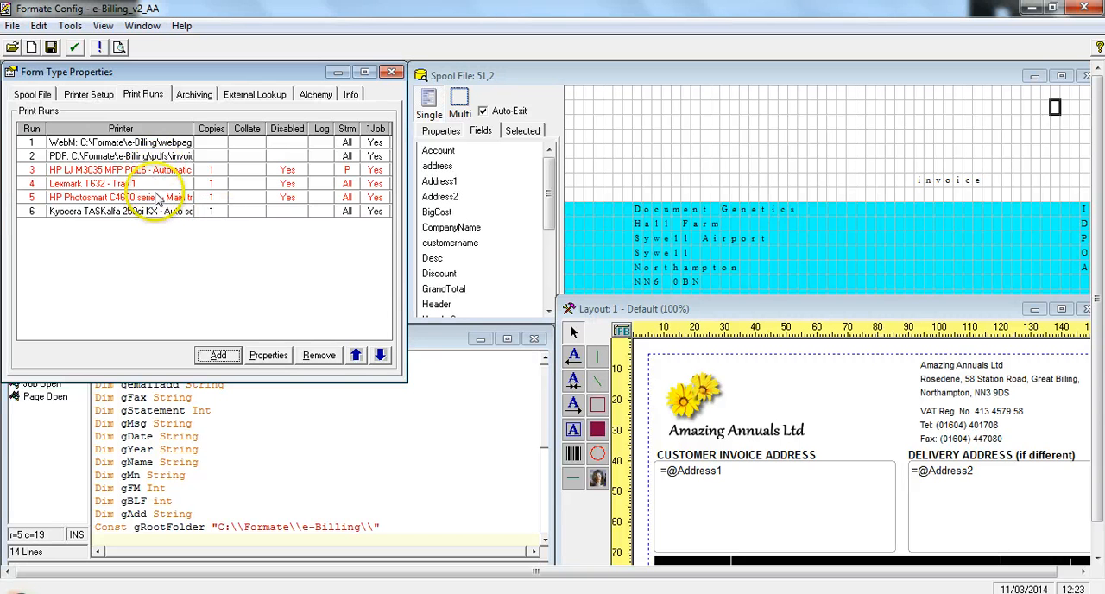
Examine the properties of the Web Multiple Pages print run and the PDF print run
double_click(114, 143)
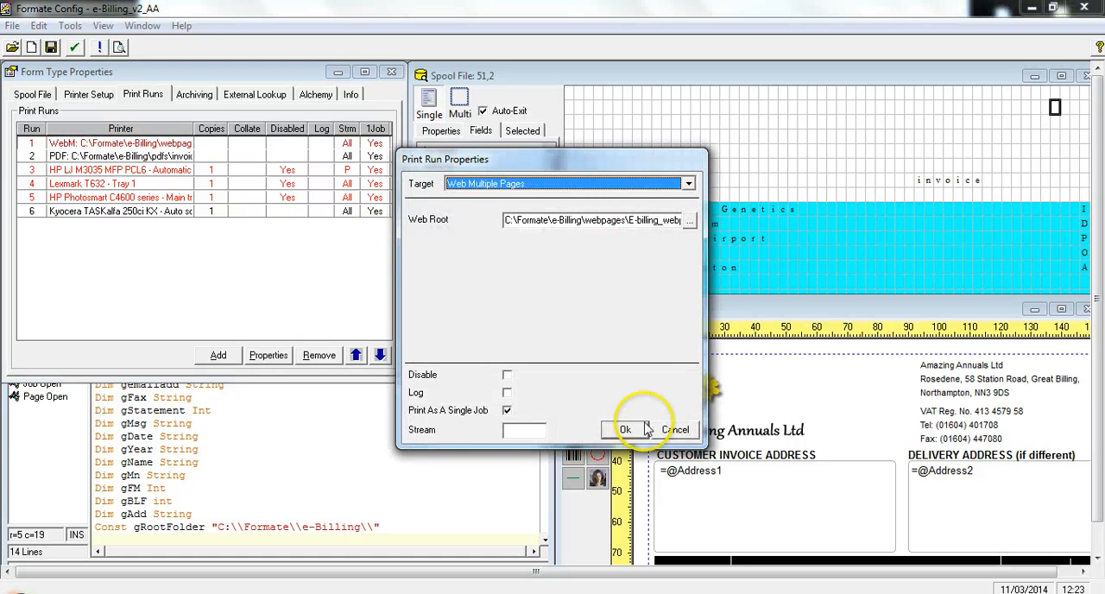
click(643, 429)
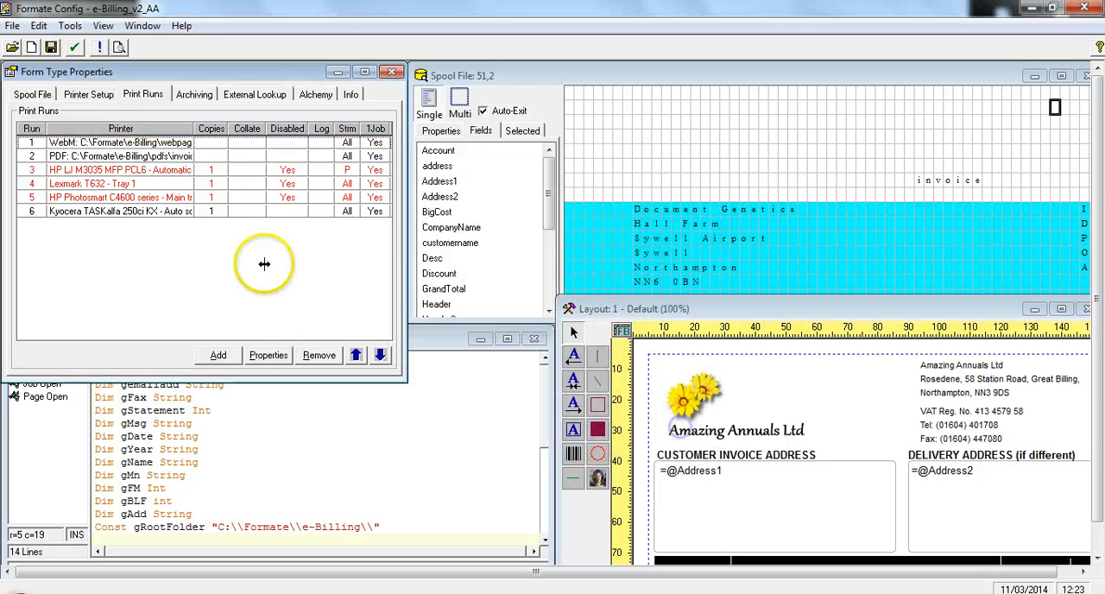
double_click(131, 157)
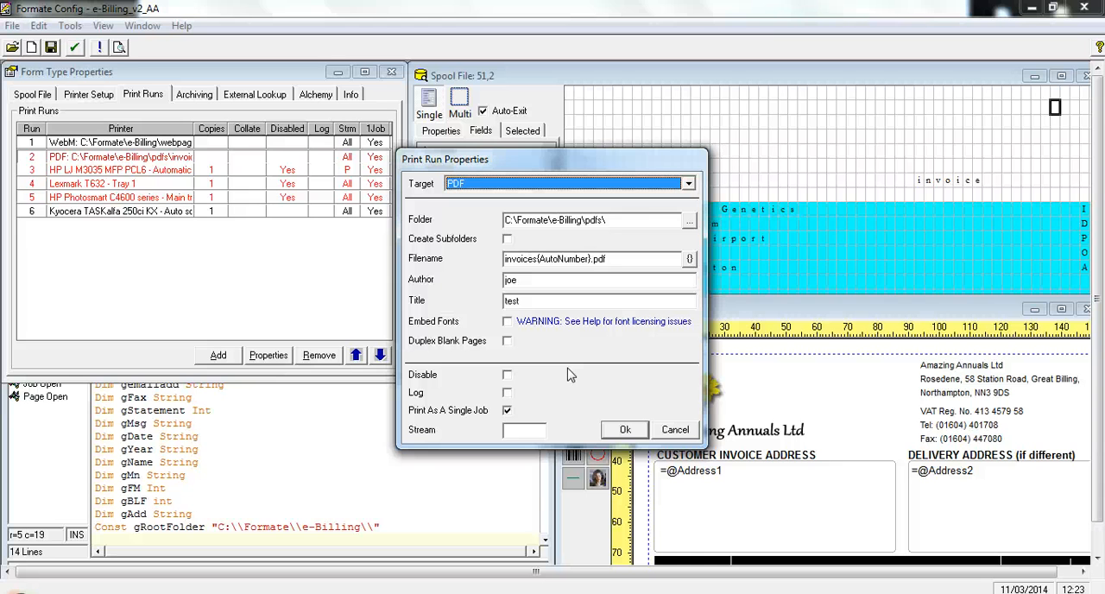
click(623, 427)
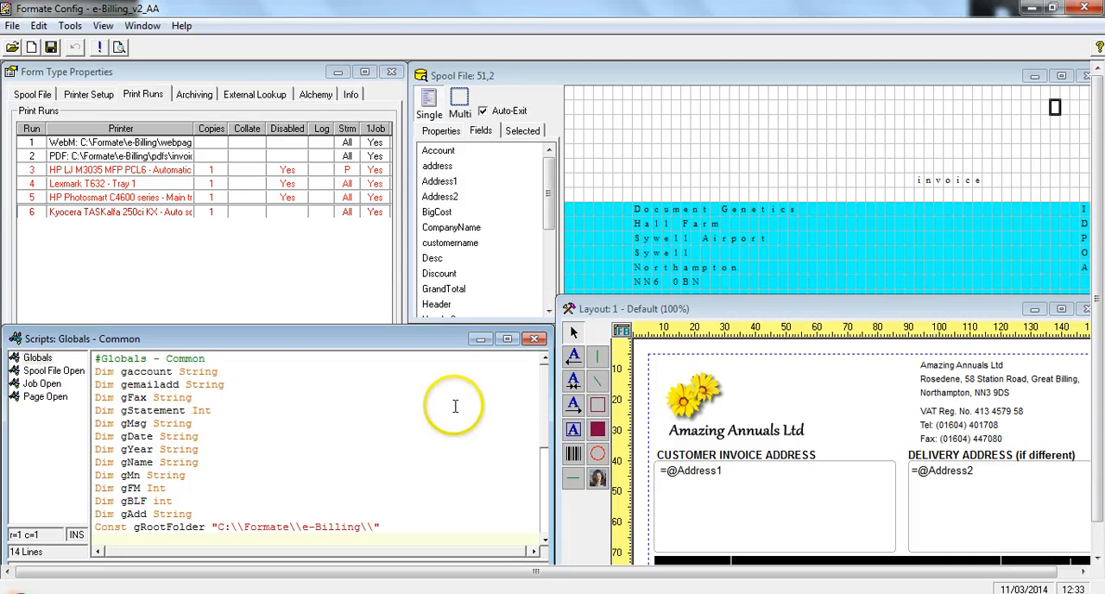
Maximize the Scripts window, view the Spool File Open script, and open the sample scripts
click(507, 339)
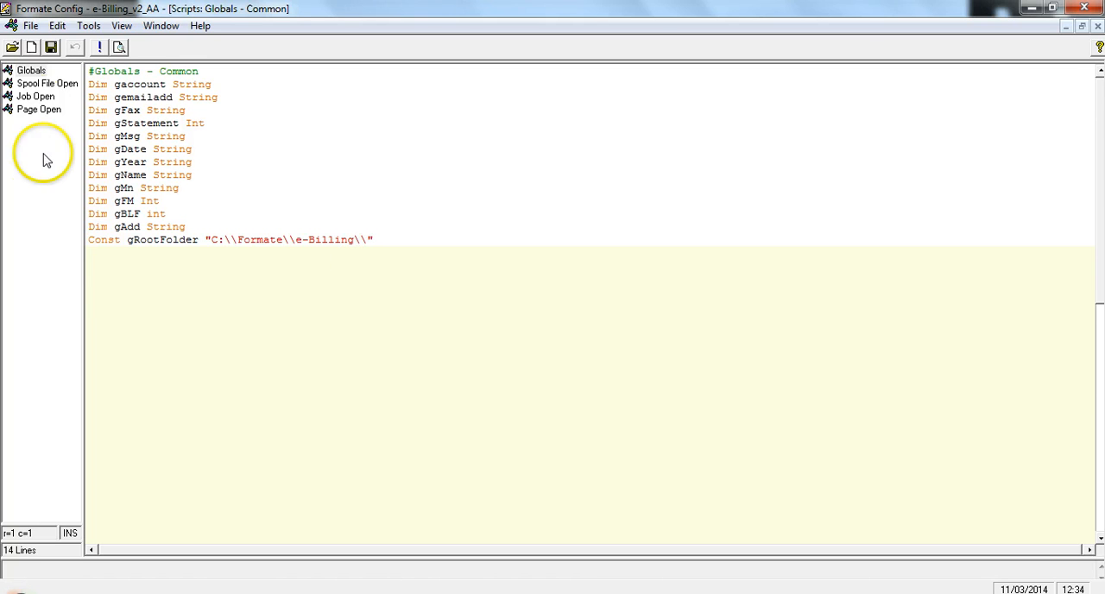
click(44, 83)
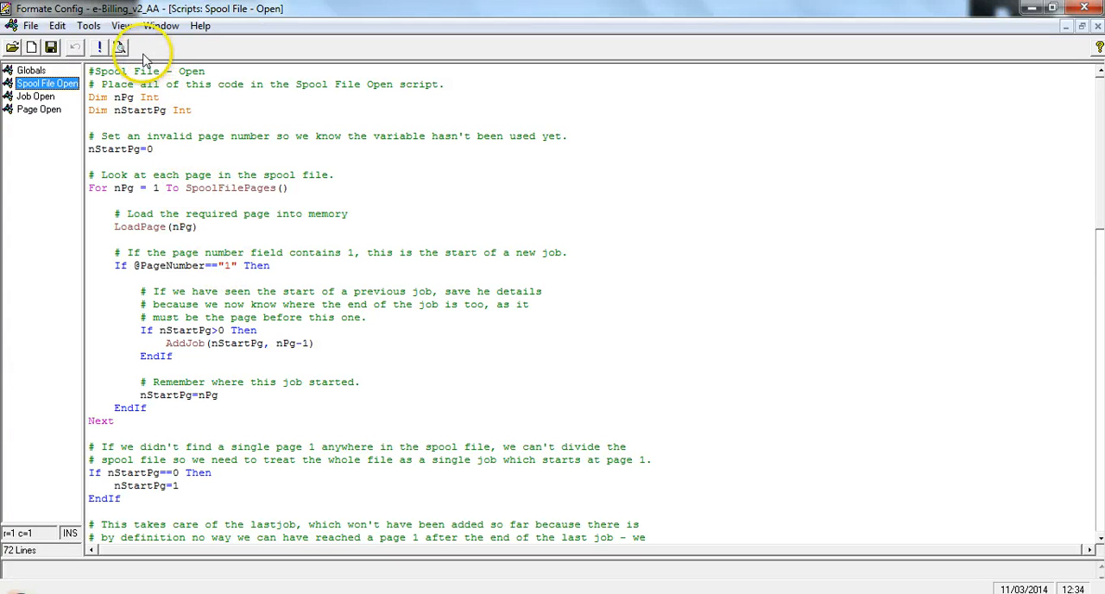
click(121, 28)
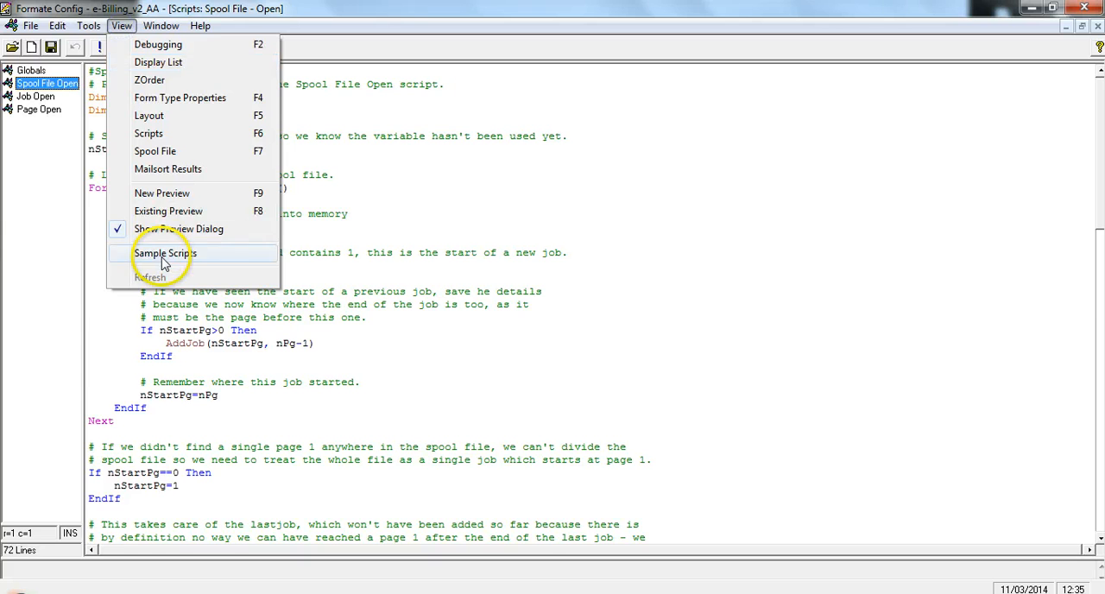
click(205, 256)
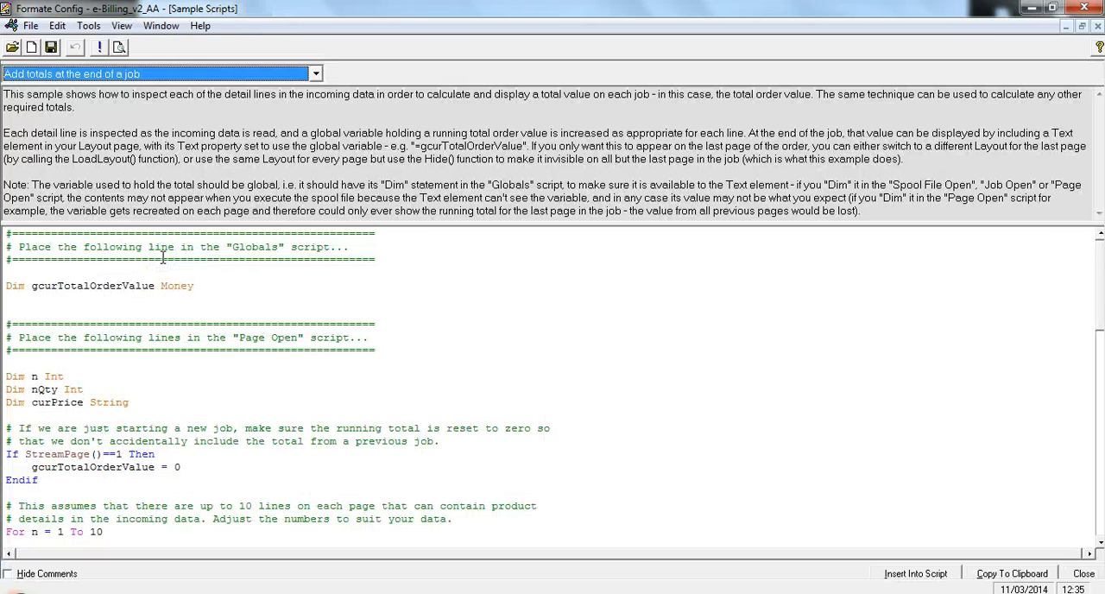
Copy the "Divide a spool file into separate jobs" sample script to the clipboard and close the sample scripts
click(316, 74)
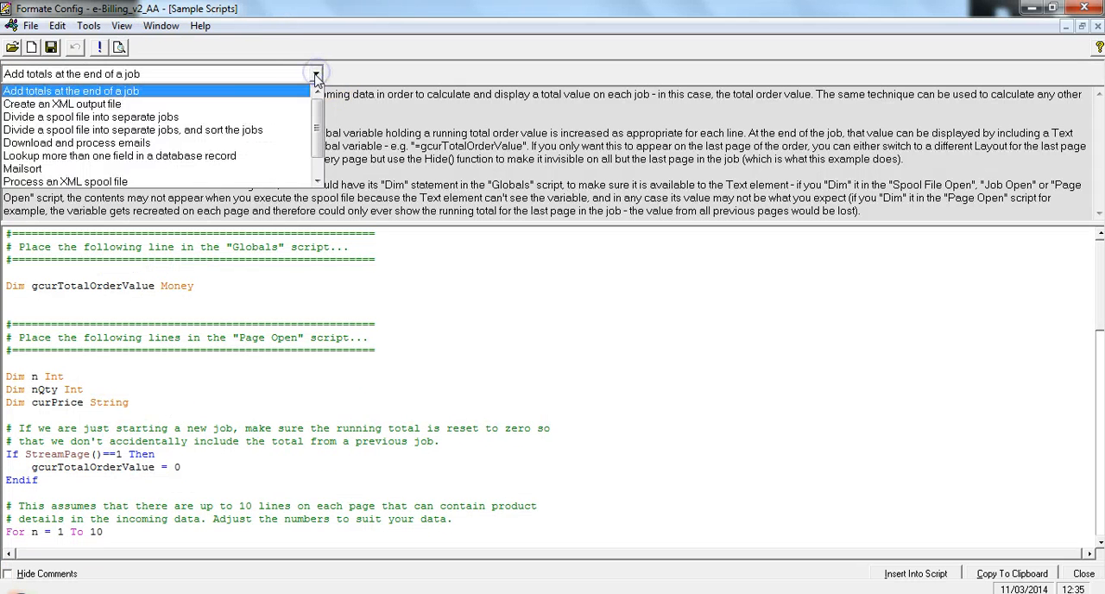
click(285, 122)
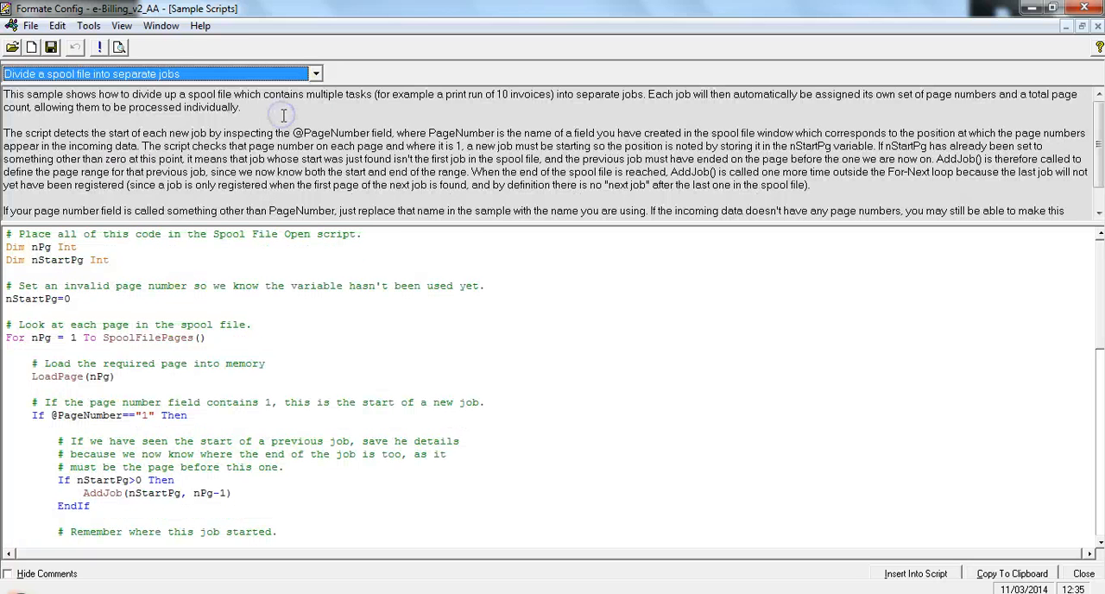
click(993, 571)
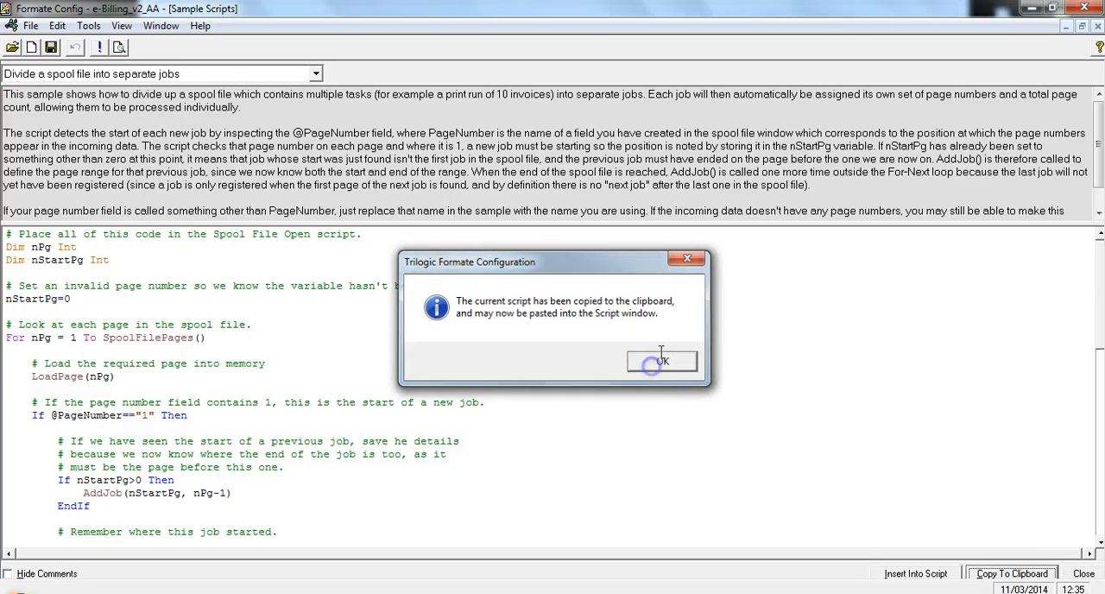
click(663, 360)
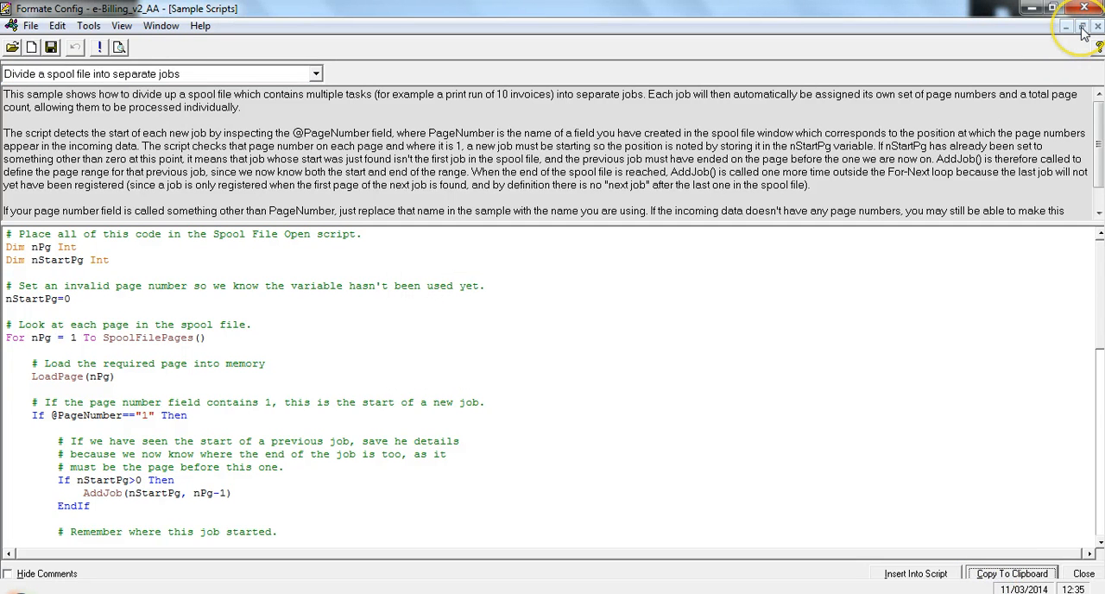
click(1096, 27)
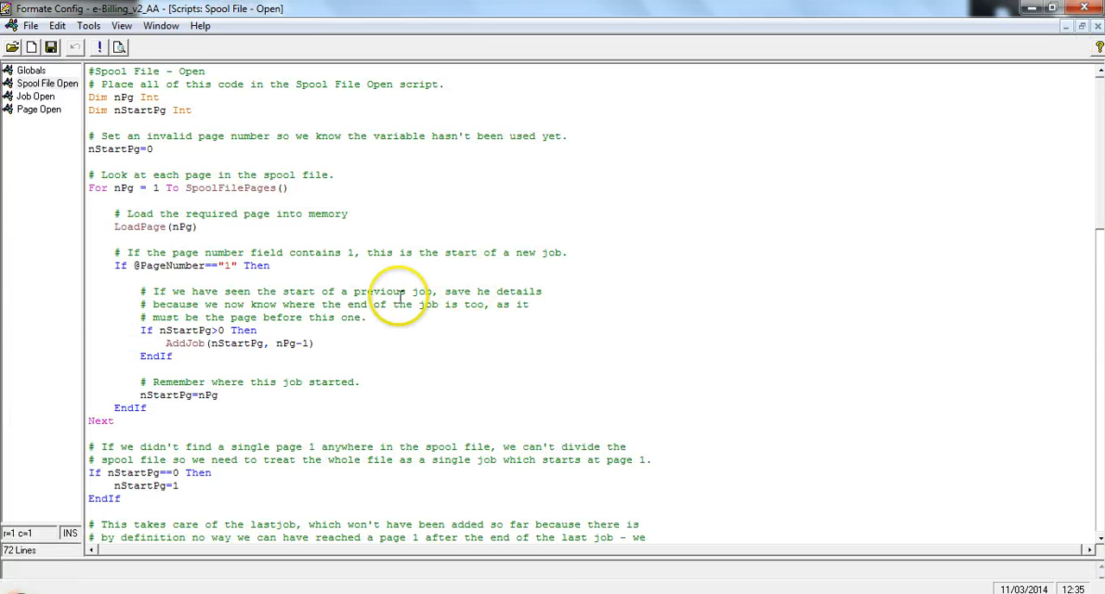
click(95, 83)
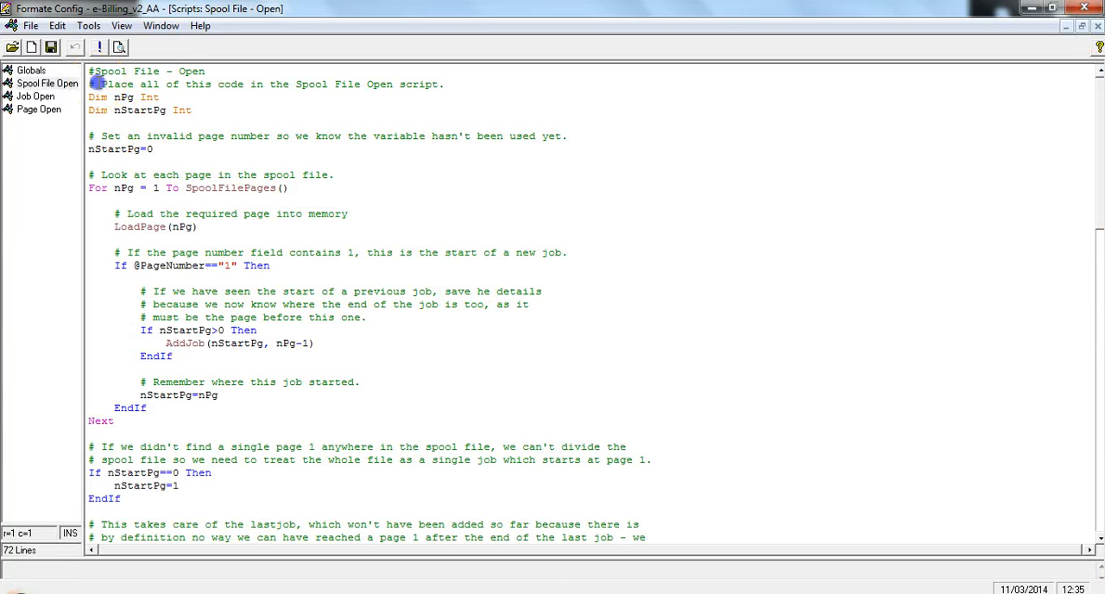
right_click(96, 84)
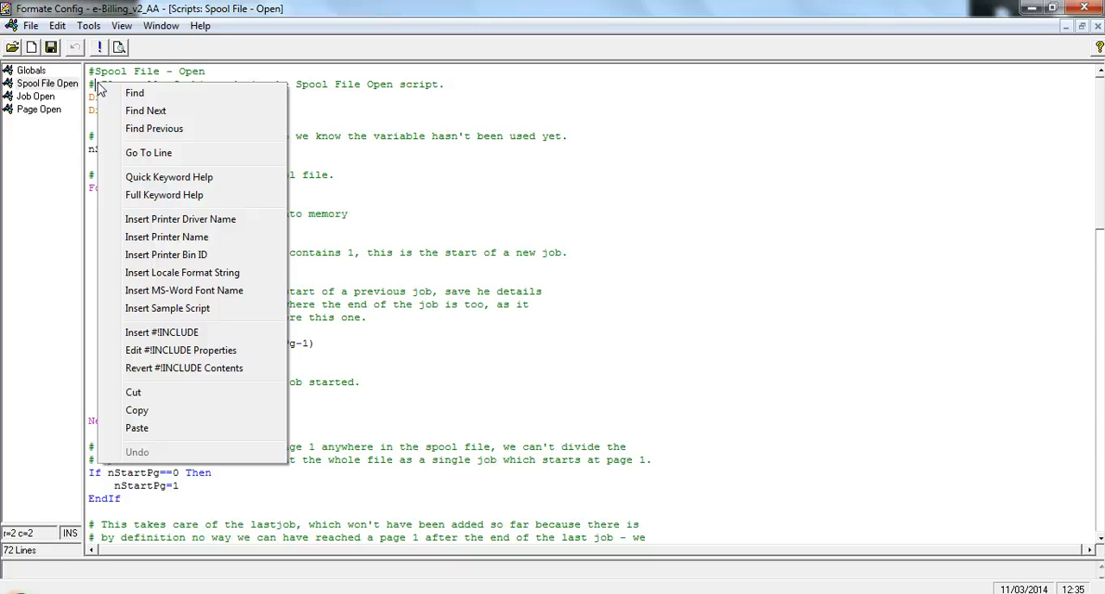
click(475, 192)
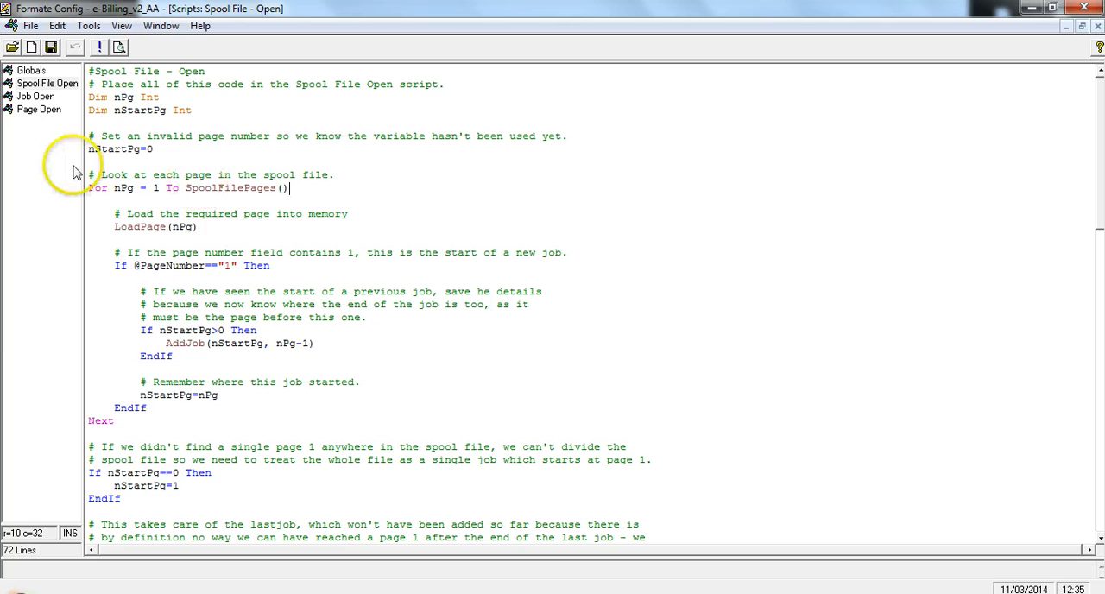
Examine the Job Open script and read the Page Open script down to its CreateCustomPdf calls
click(39, 97)
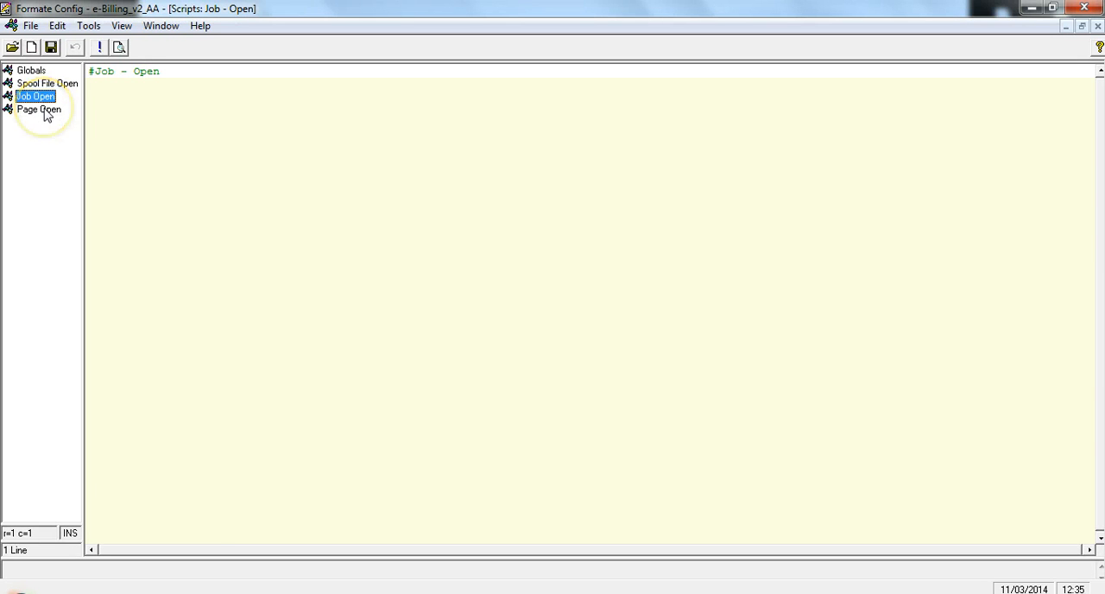
click(39, 110)
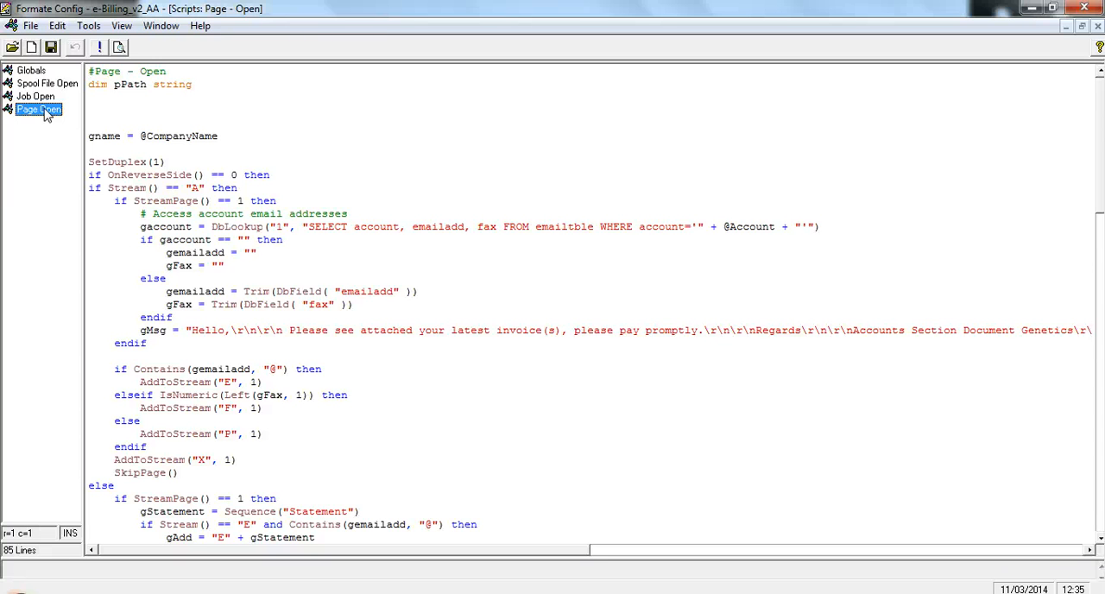
click(371, 143)
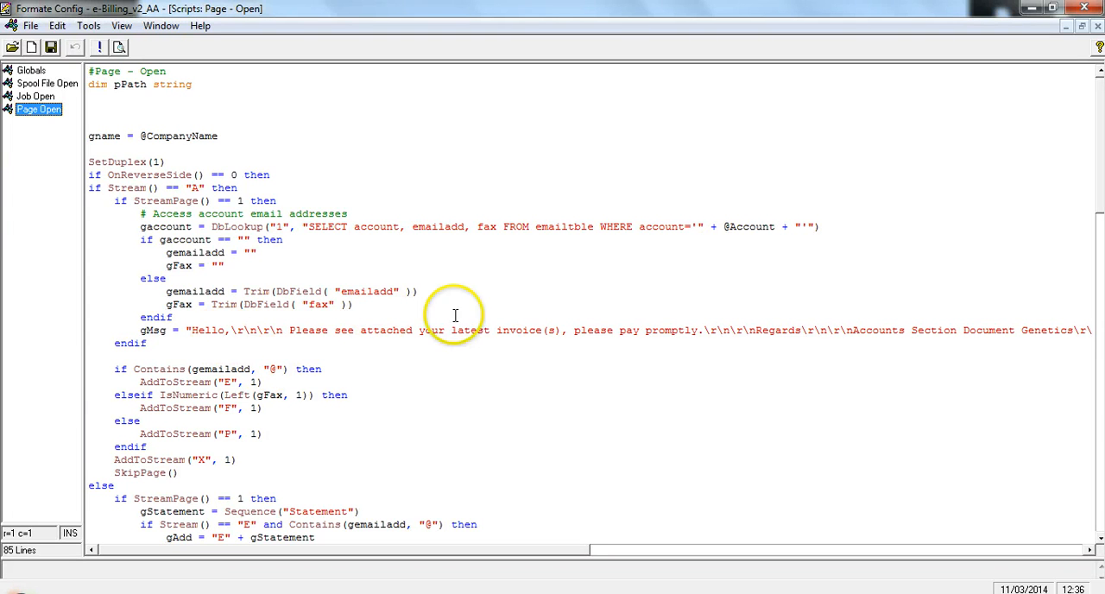
click(1099, 539)
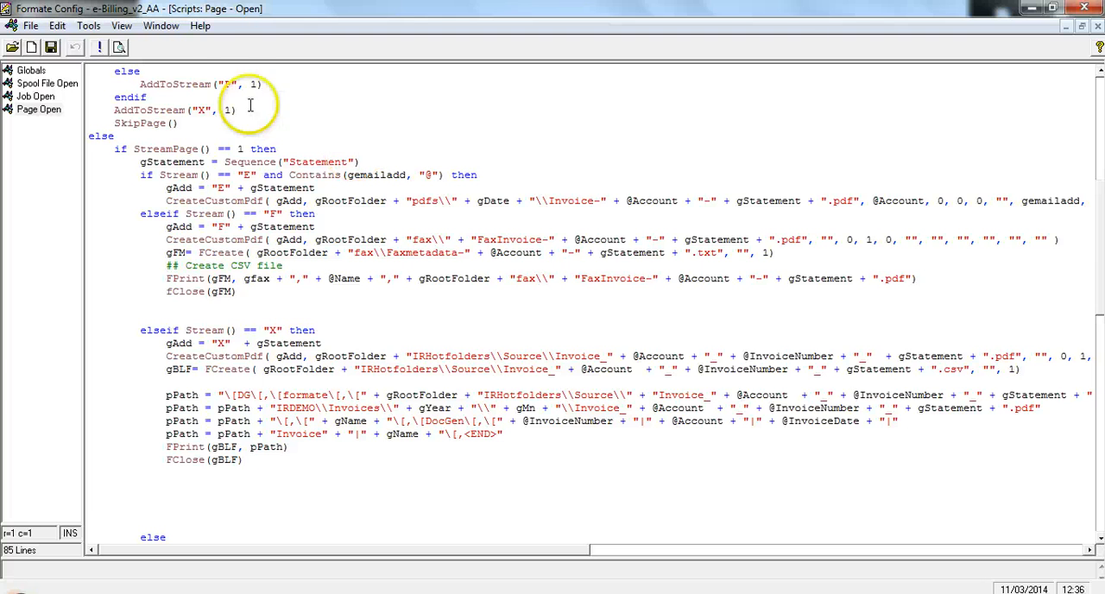
Look up "scripting" in the help index and display the Scripting guide topic
click(200, 26)
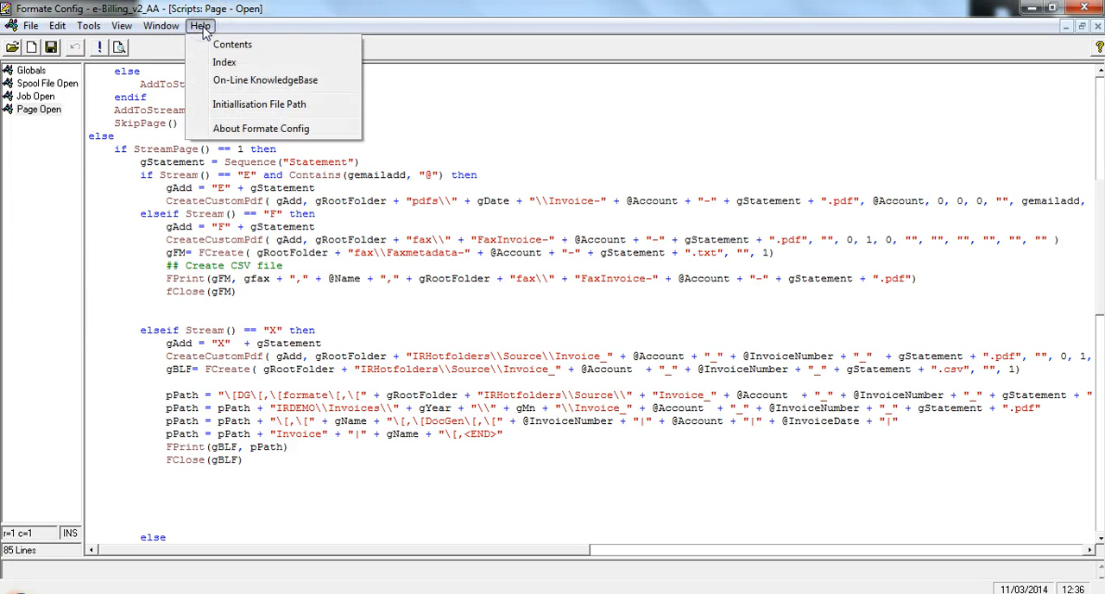
click(230, 44)
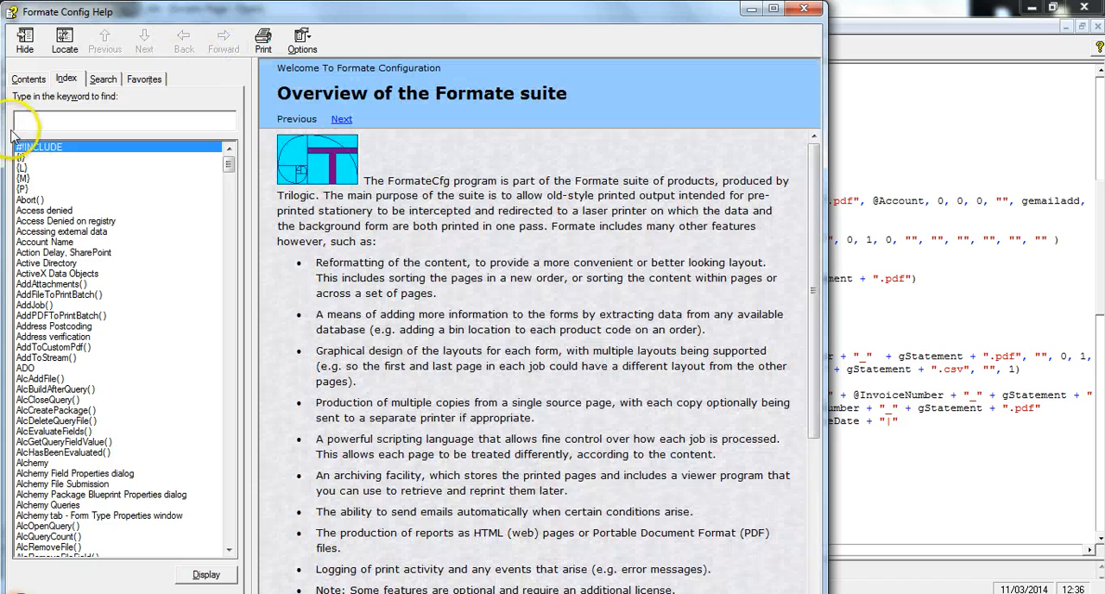
text(scri)
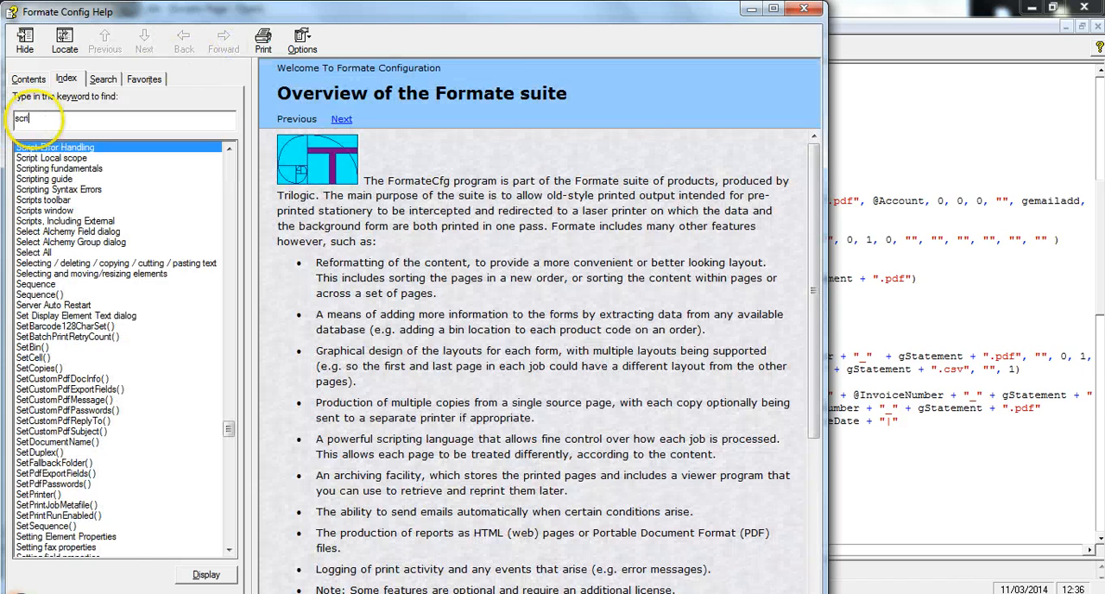
text(pting)
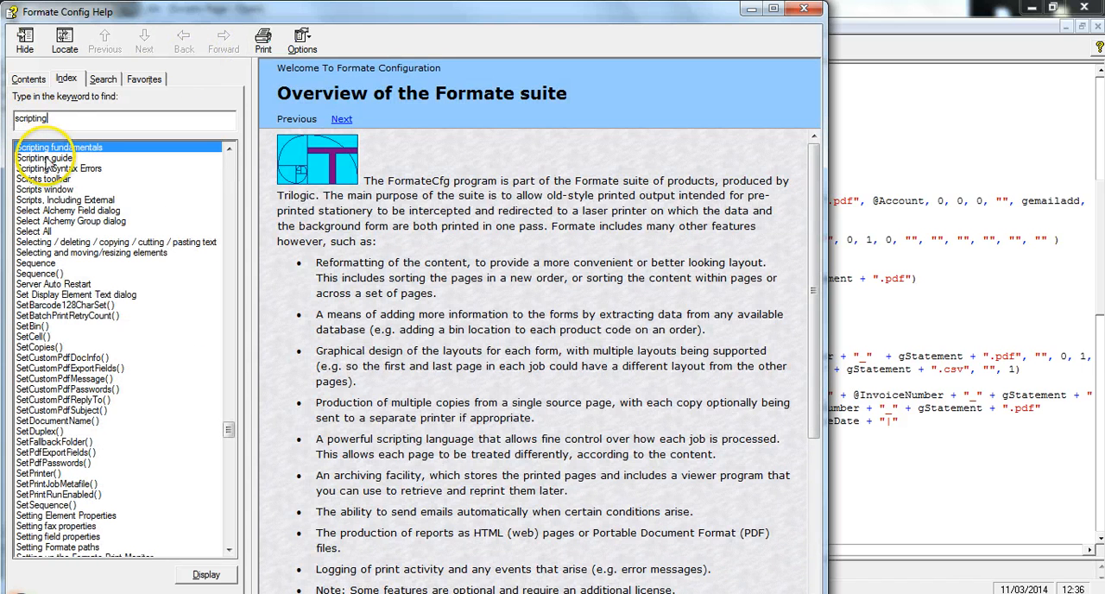
double_click(46, 161)
click(63, 333)
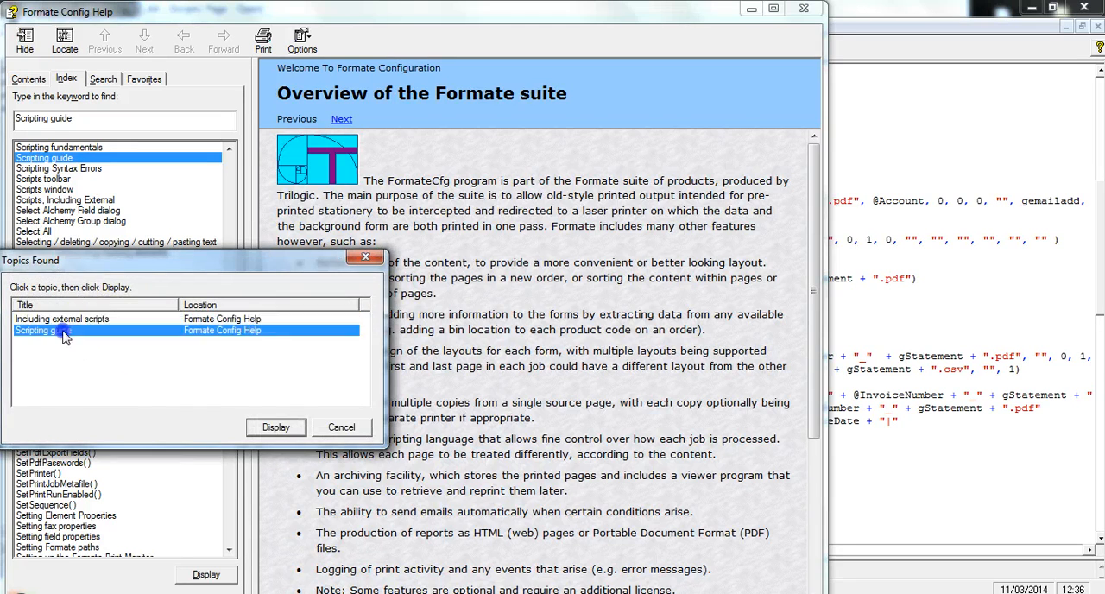
double_click(62, 335)
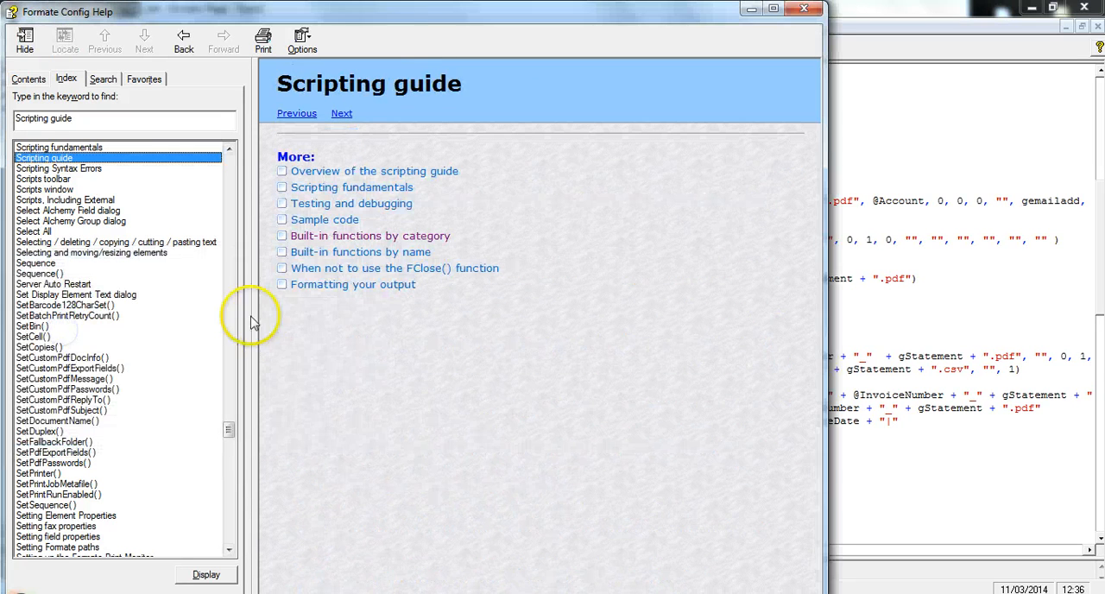
Find the CreateCustomPdf() reference under the built-in functions by category for PDFs and HTML (Web) output
click(387, 239)
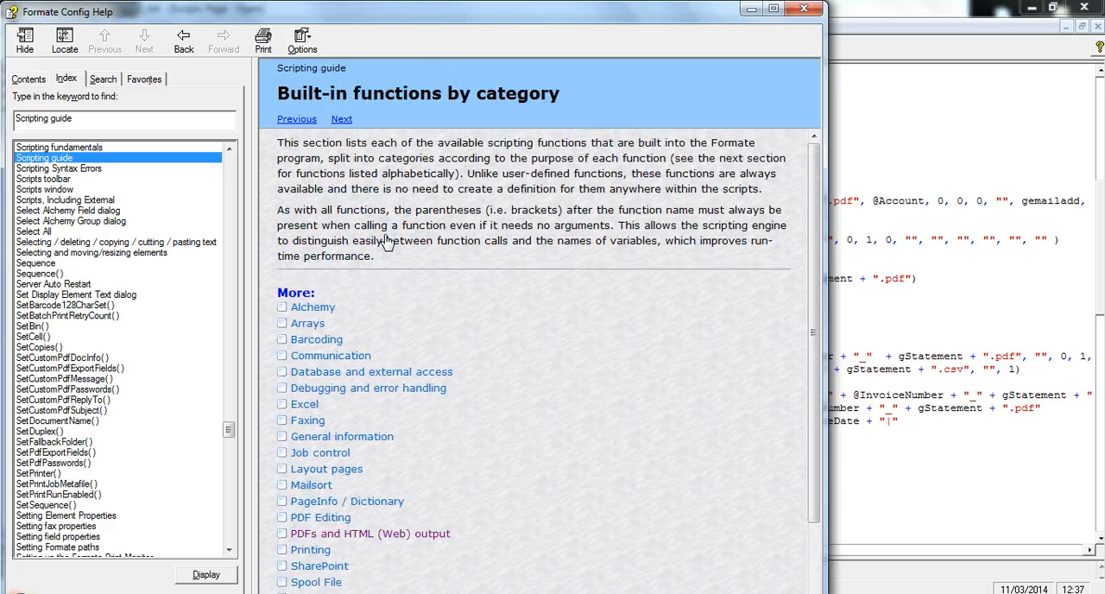
drag(813, 214, 816, 339)
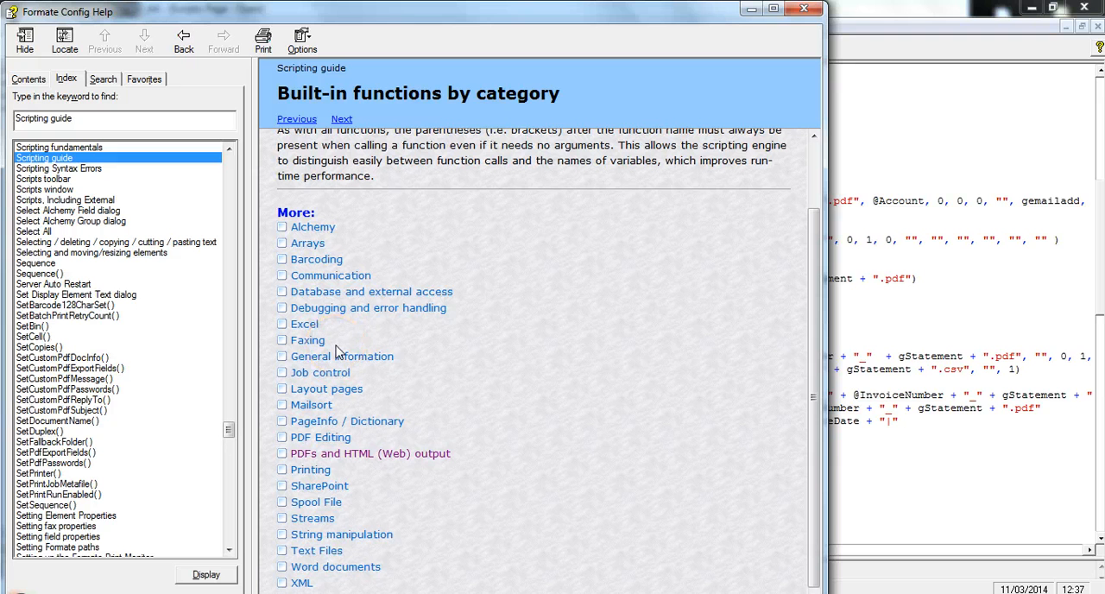
click(354, 454)
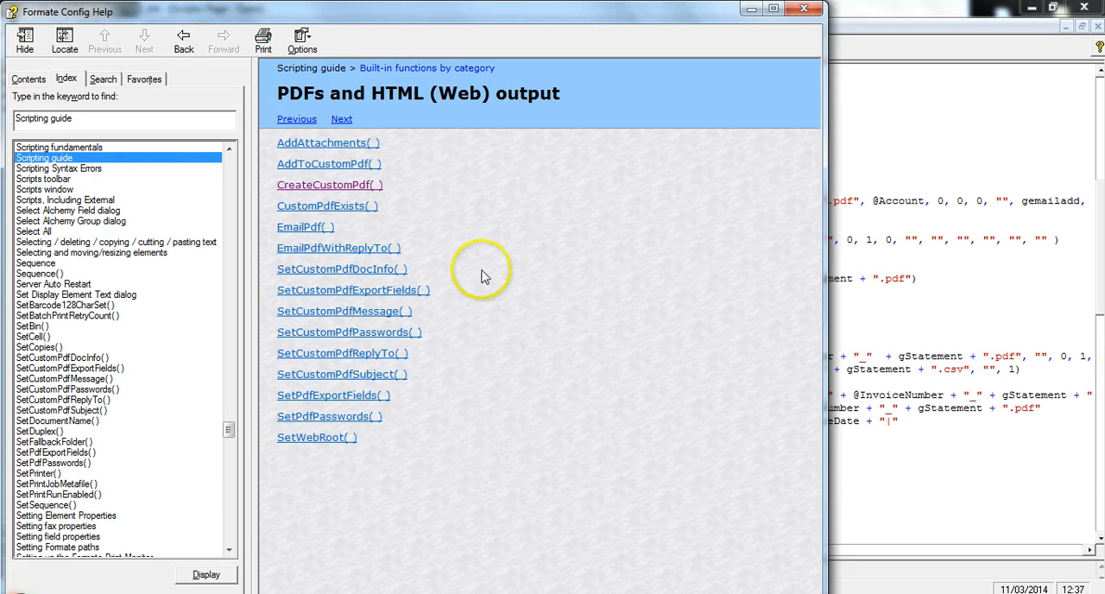
click(330, 188)
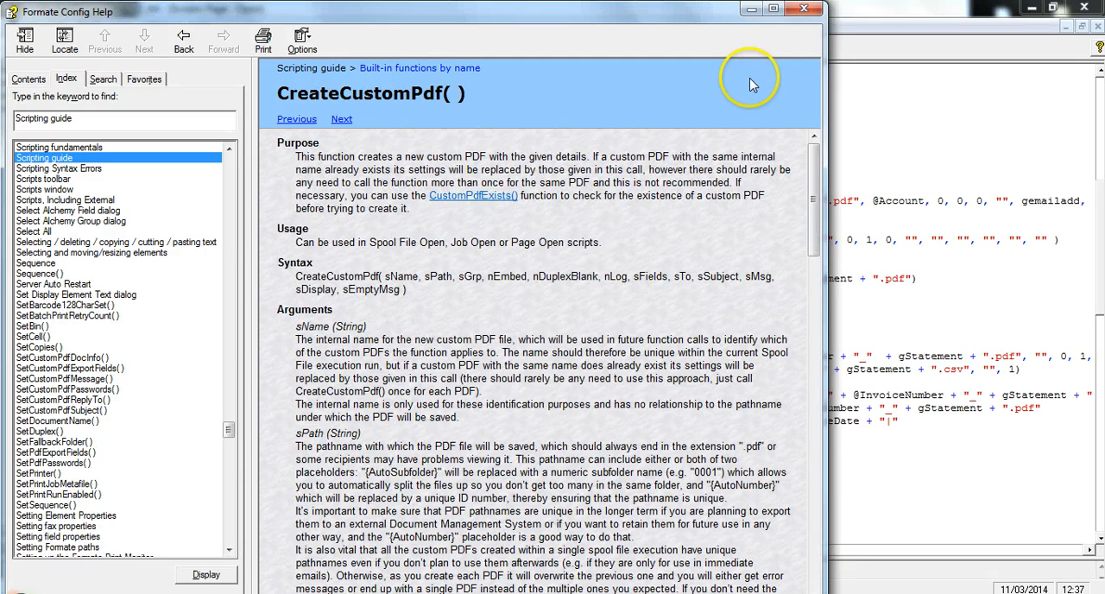
Maximize the help window, examine the CreateCustomPdf() arguments and example code, and close the help
click(773, 11)
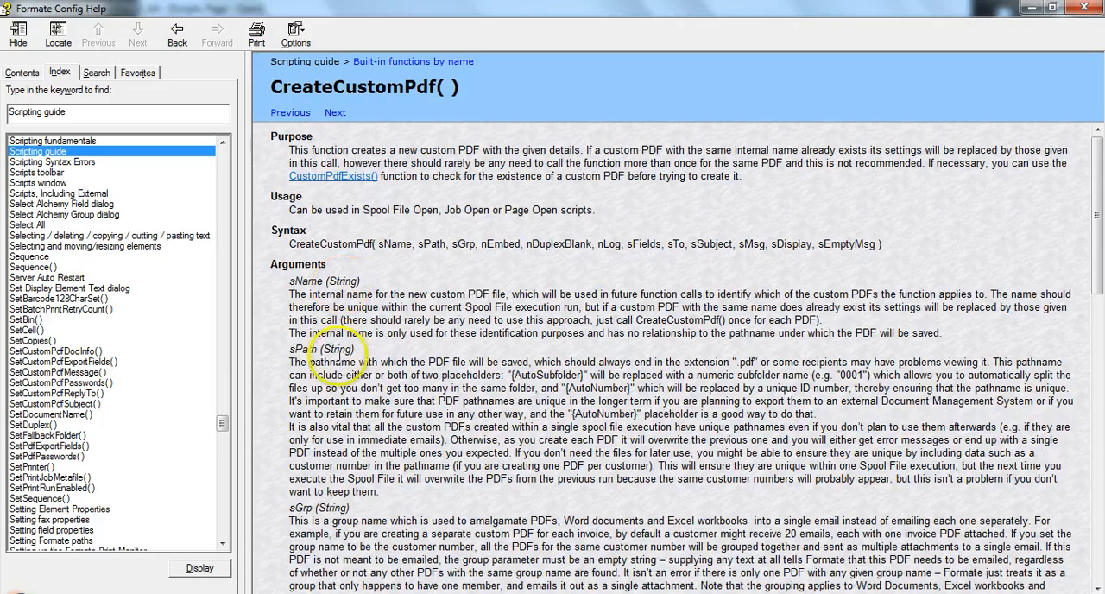
drag(1097, 212, 1096, 488)
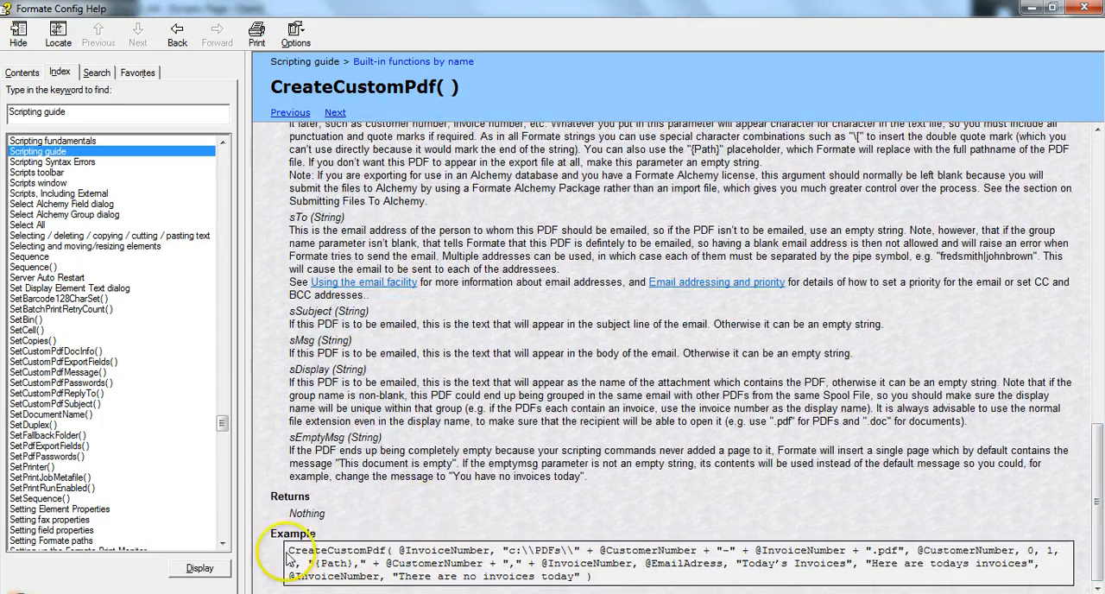
drag(290, 550, 688, 577)
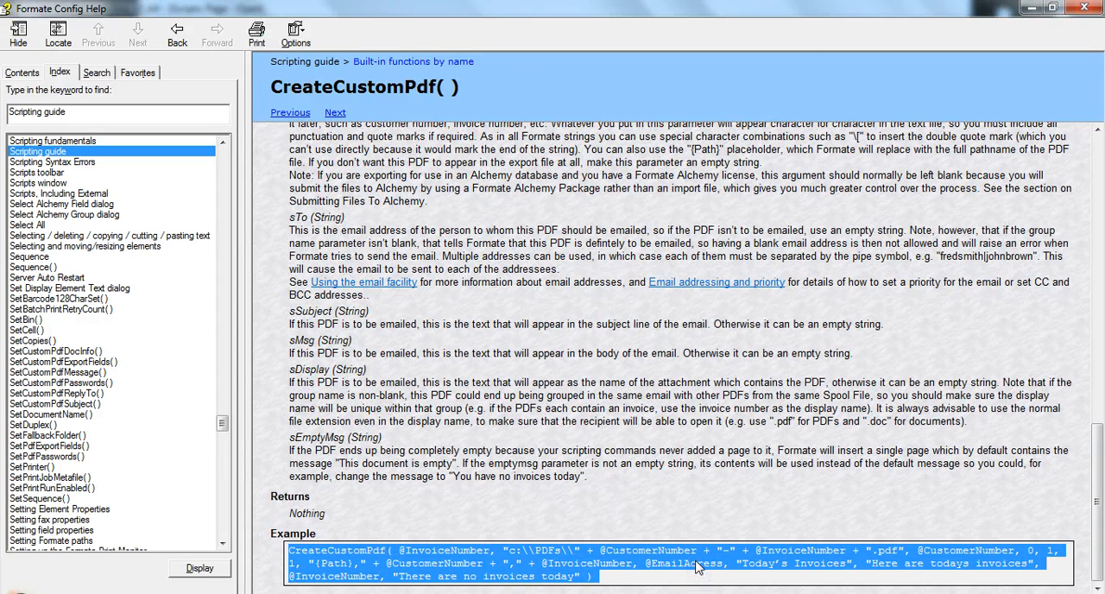
click(697, 566)
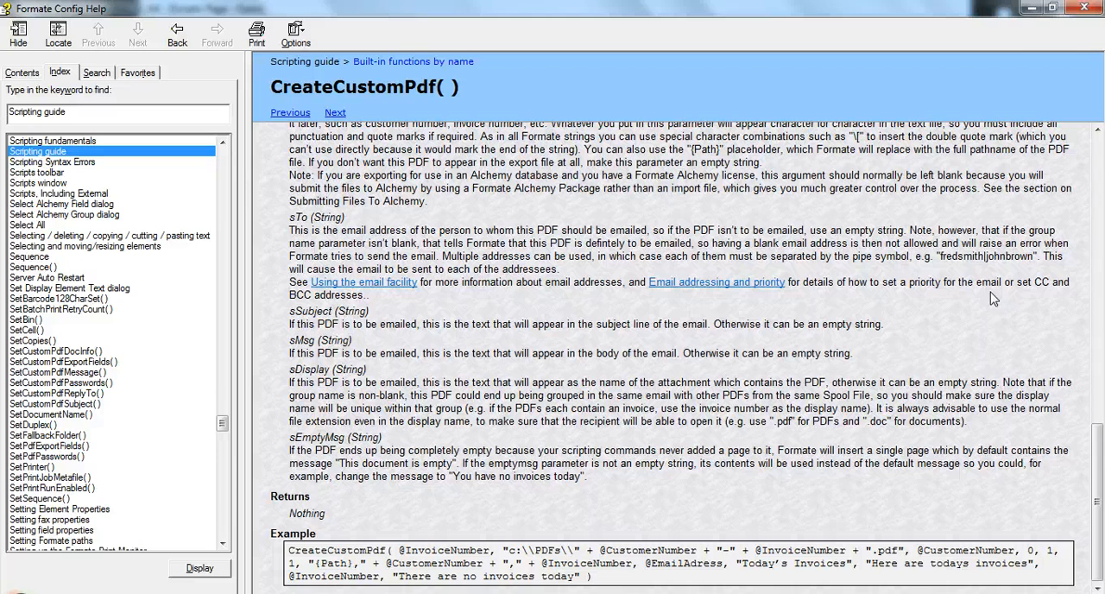
click(1085, 10)
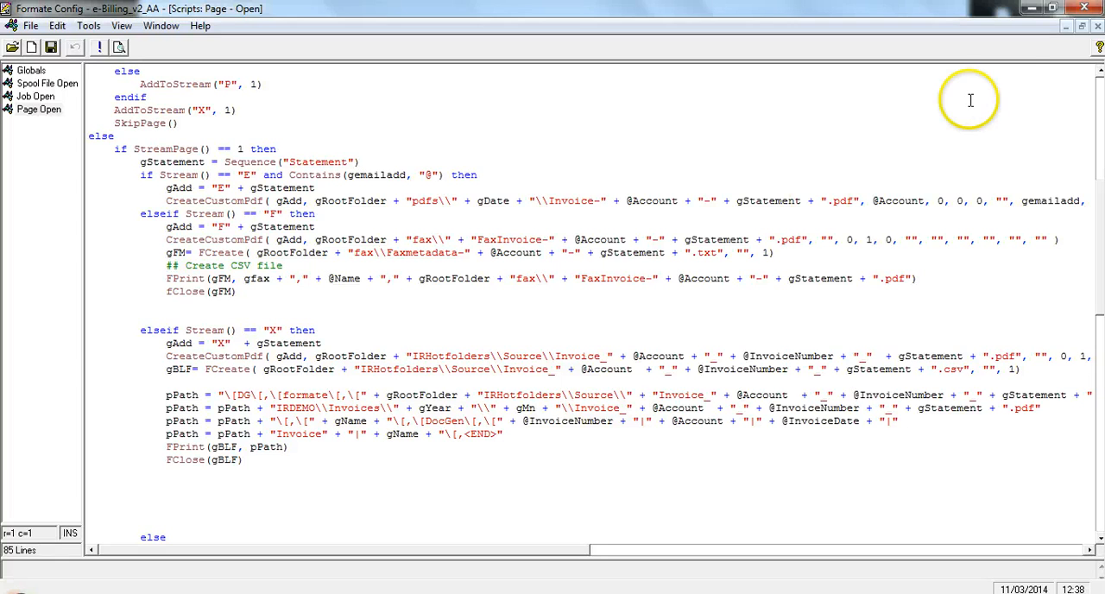
Save the form with the script window restored to normal size, and preview the sample spool file with automatic printing once ready
click(1081, 26)
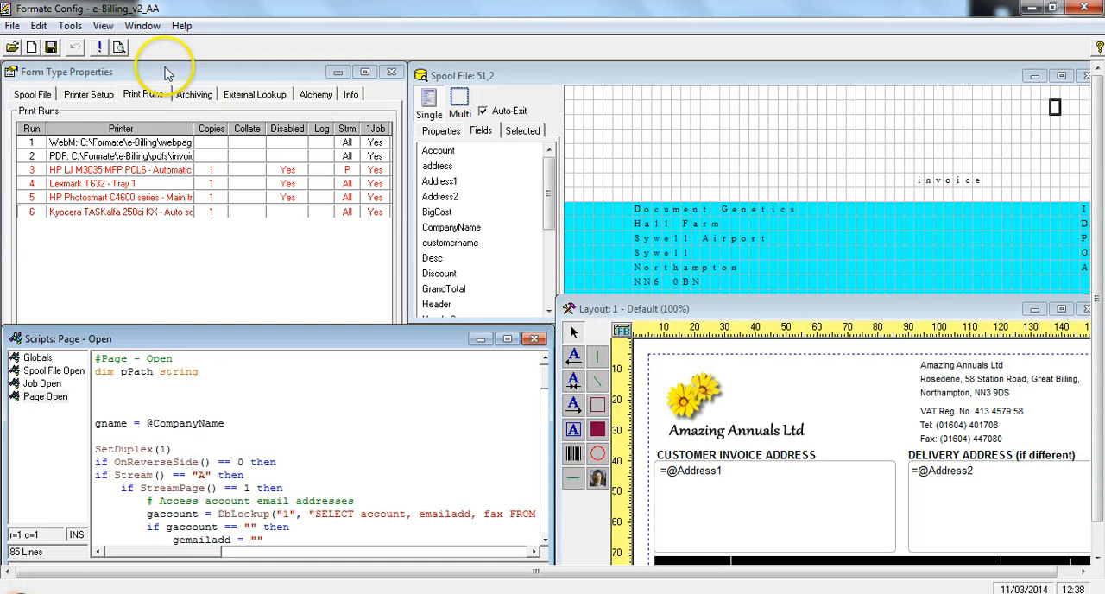
click(51, 48)
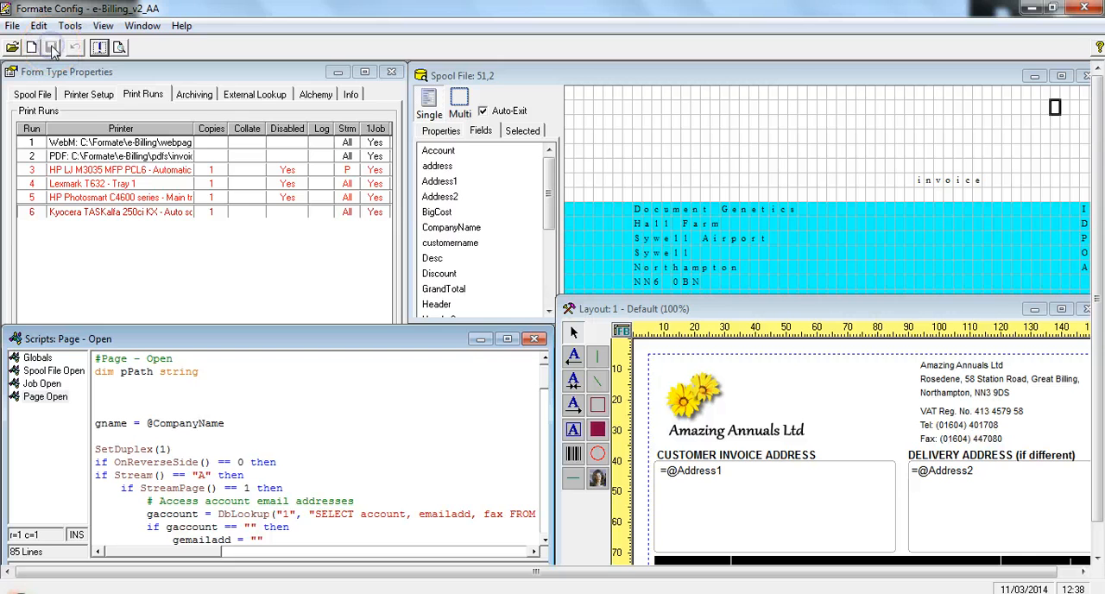
click(120, 48)
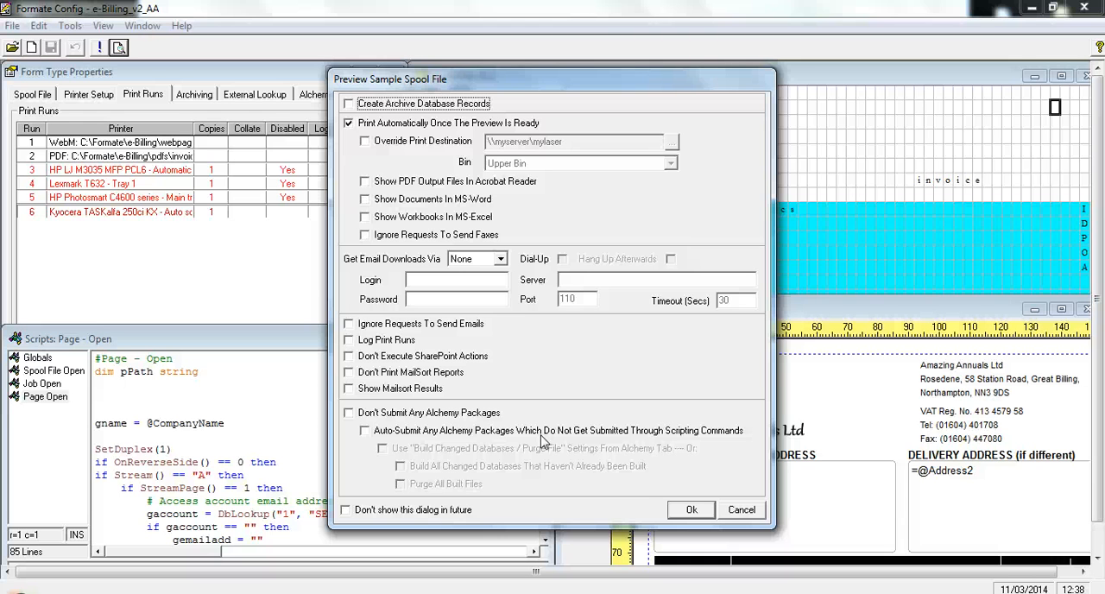
click(692, 509)
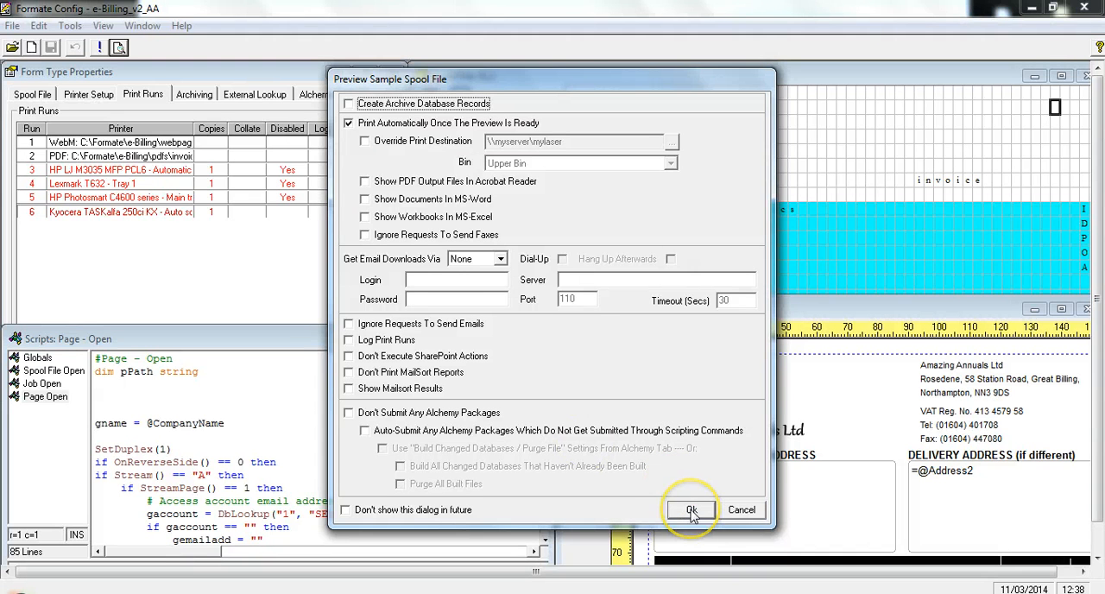
click(692, 510)
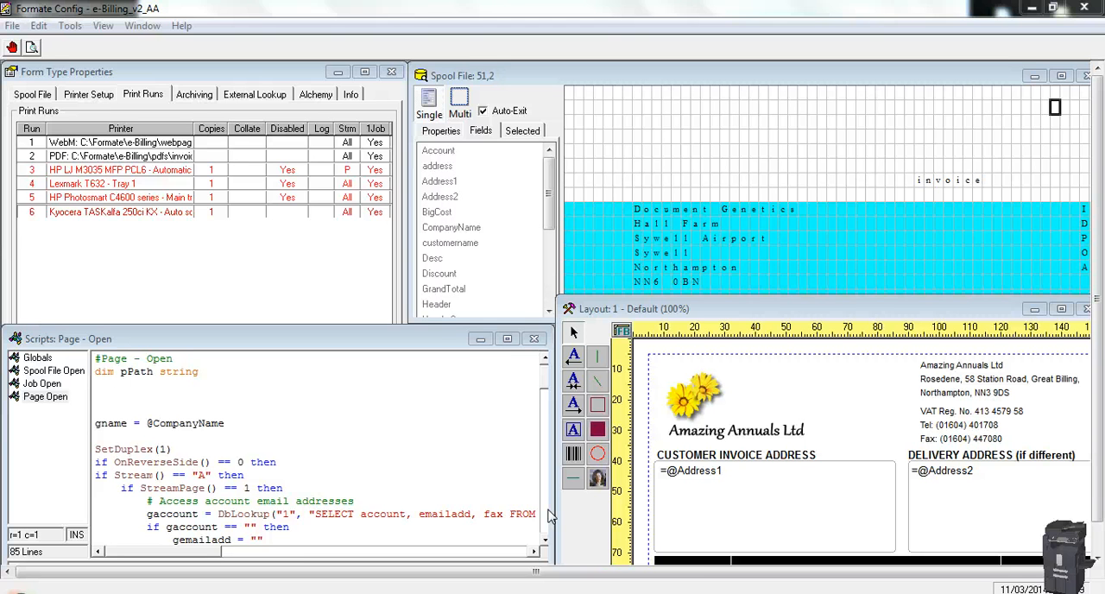
click(467, 471)
click(401, 449)
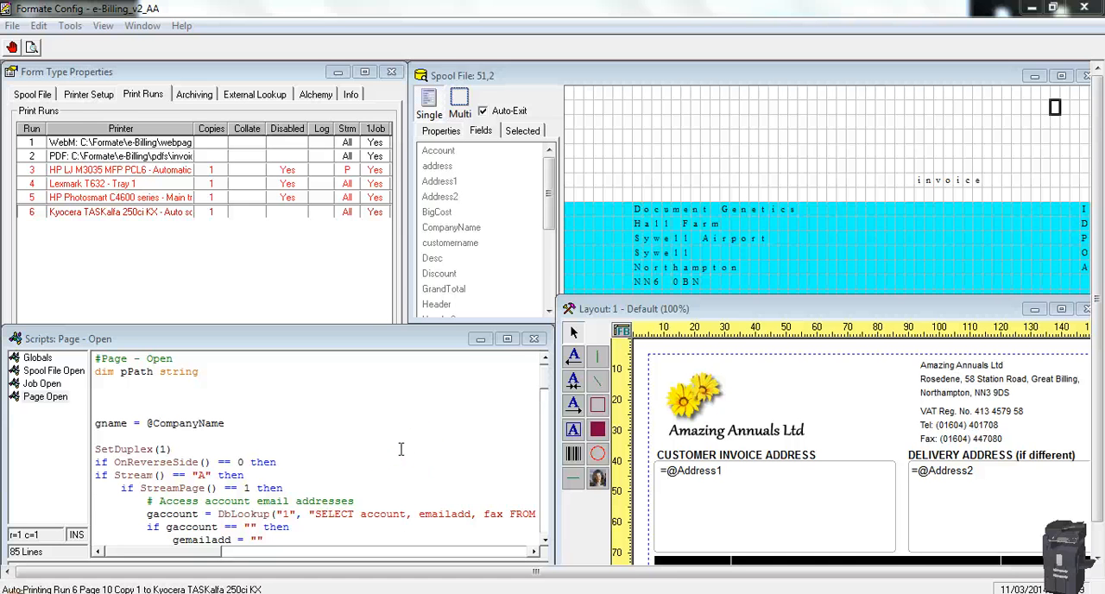
click(277, 584)
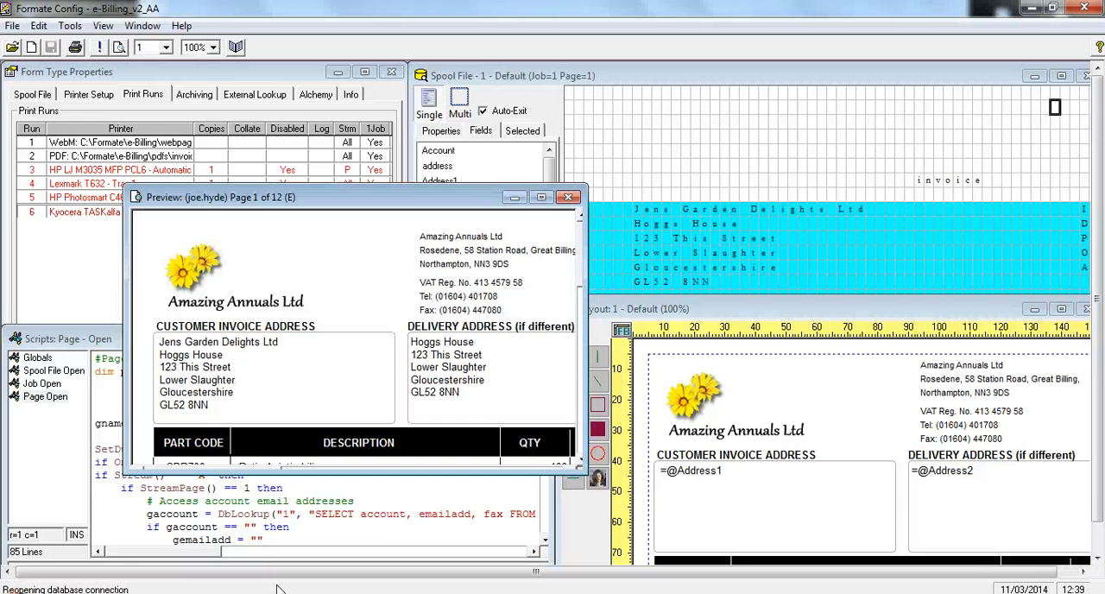
Examine invoice pages 1 and 2 in the maximized preview, and close it to return to the tiled form windows
click(541, 196)
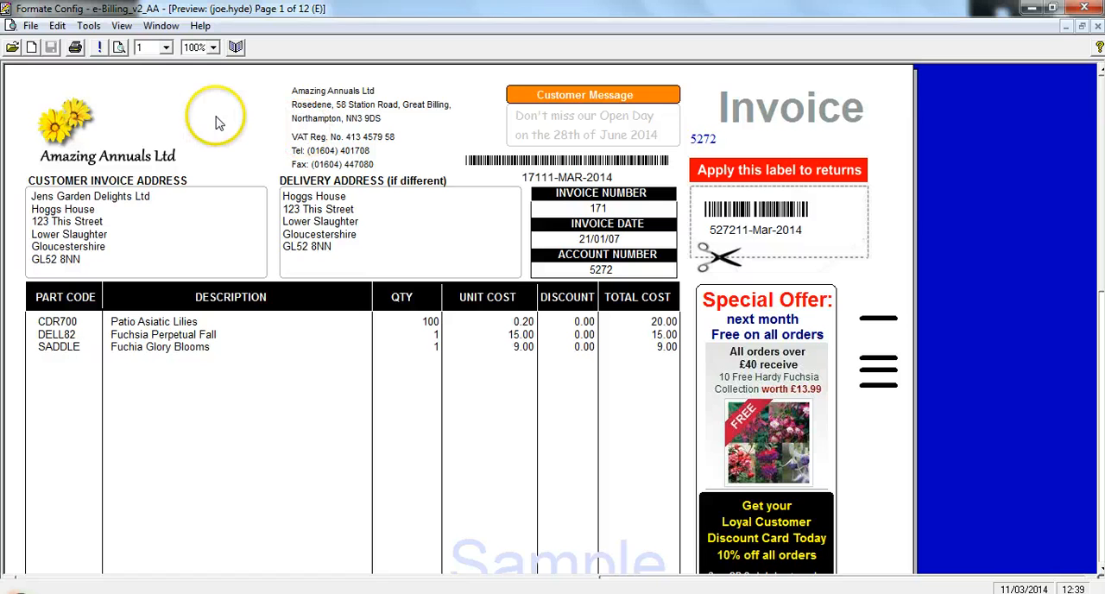
click(165, 47)
click(152, 73)
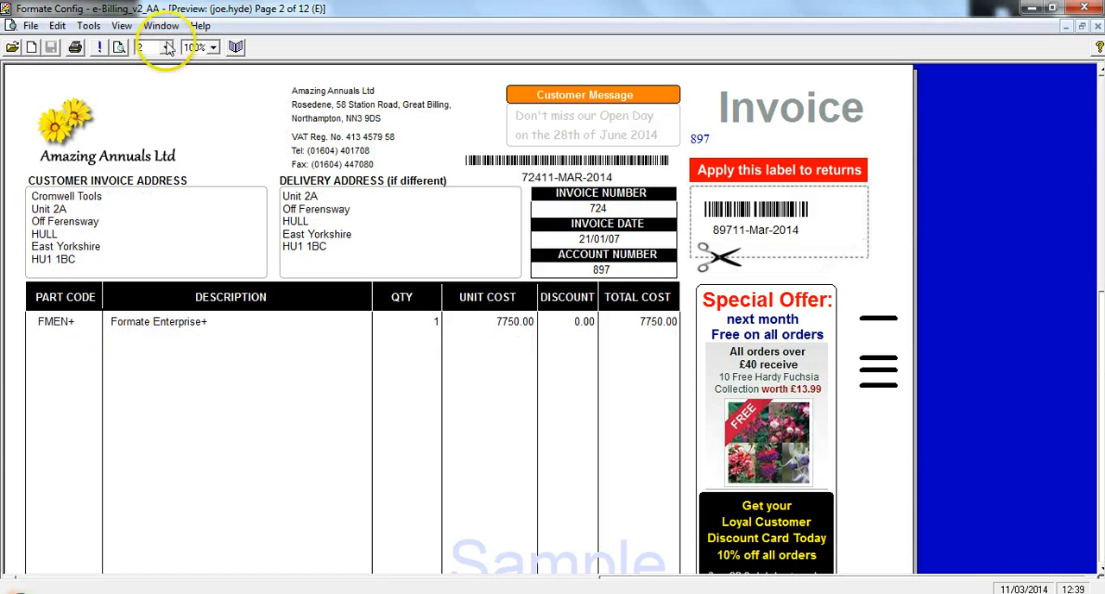
click(167, 48)
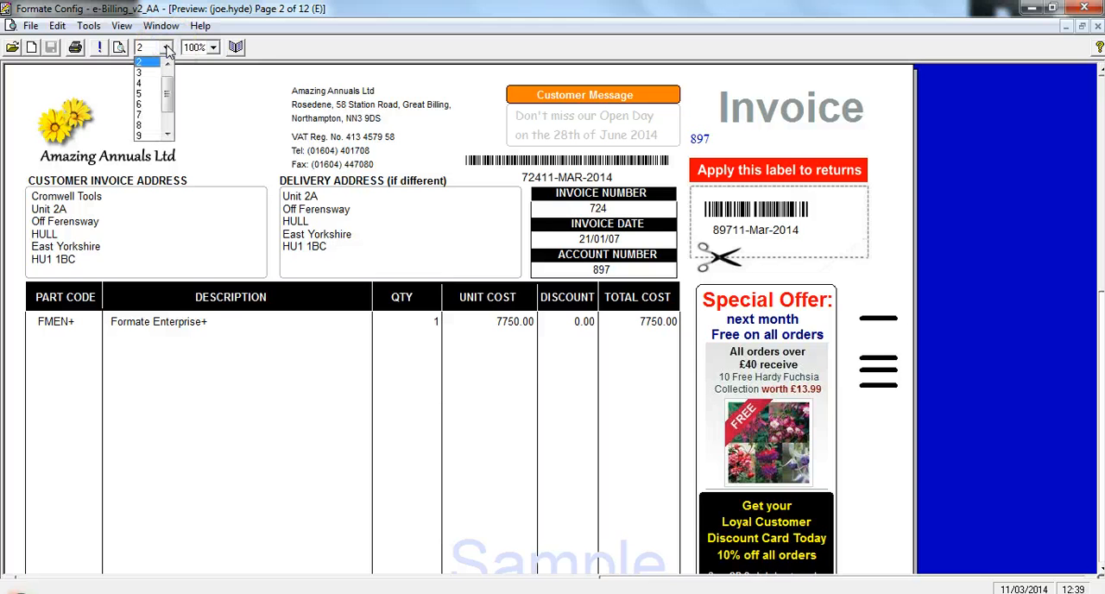
click(234, 49)
click(235, 49)
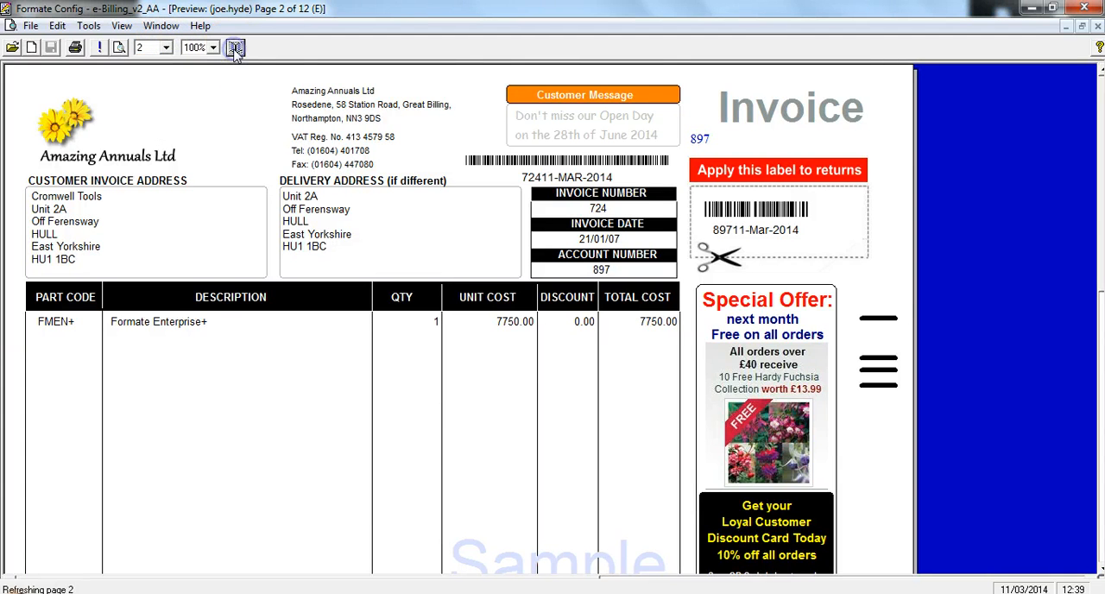
click(235, 48)
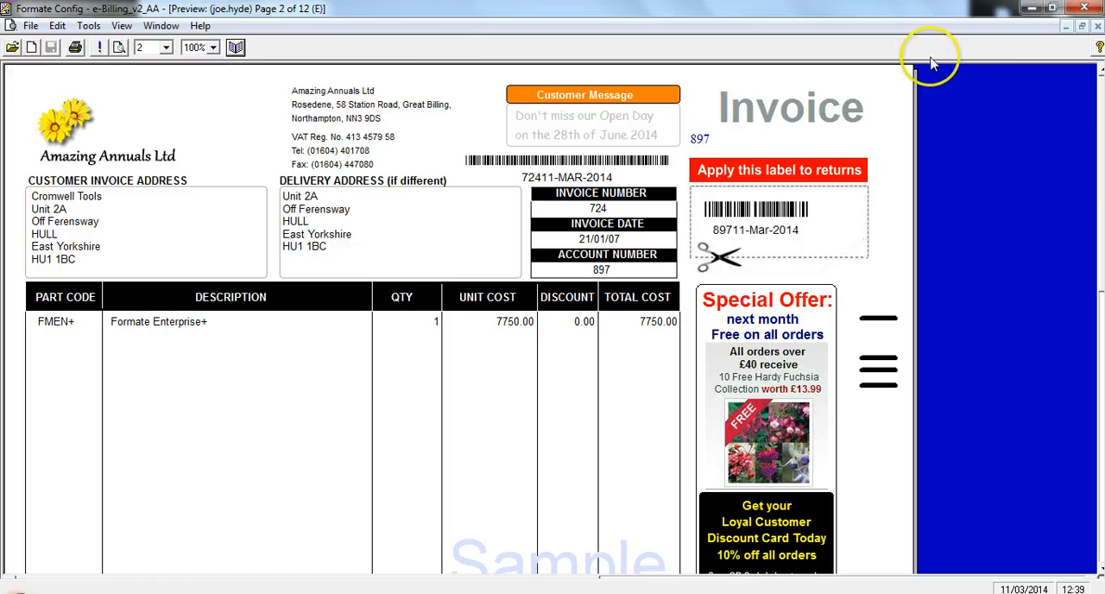
click(1098, 27)
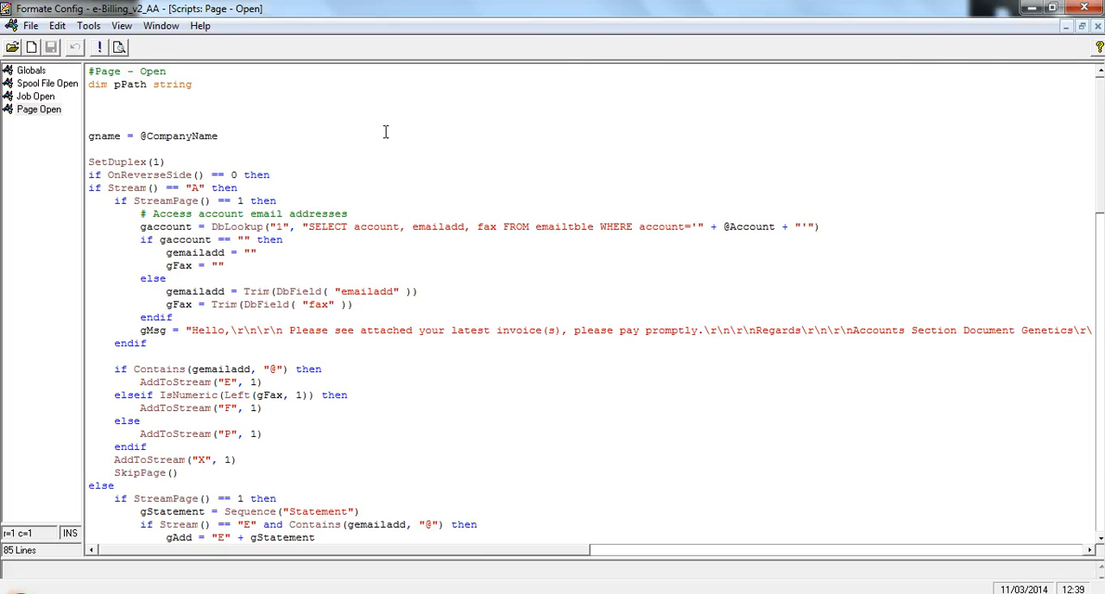
click(1081, 26)
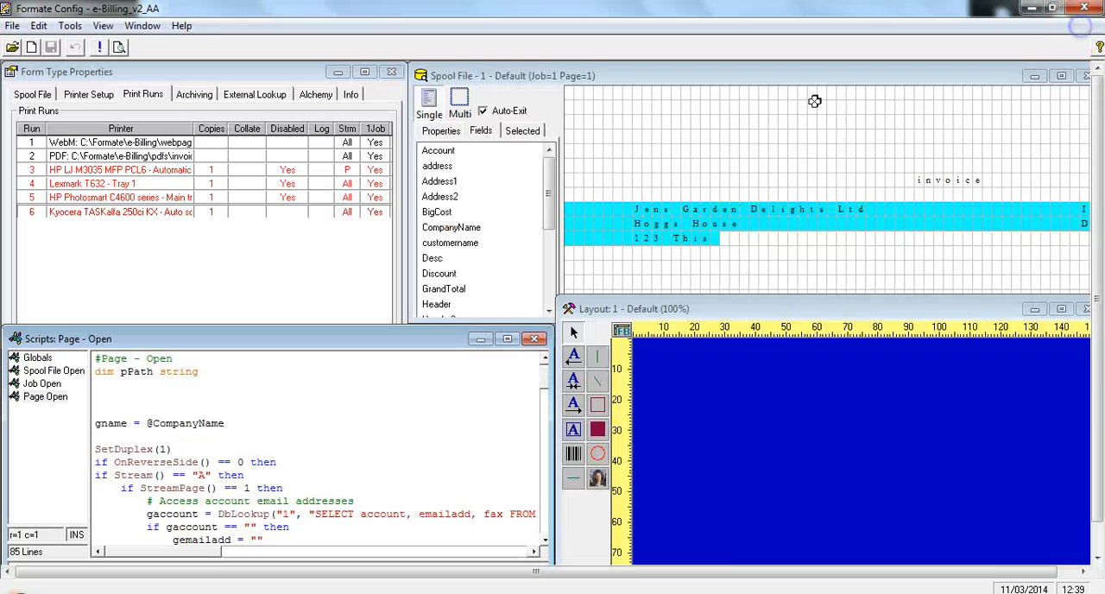